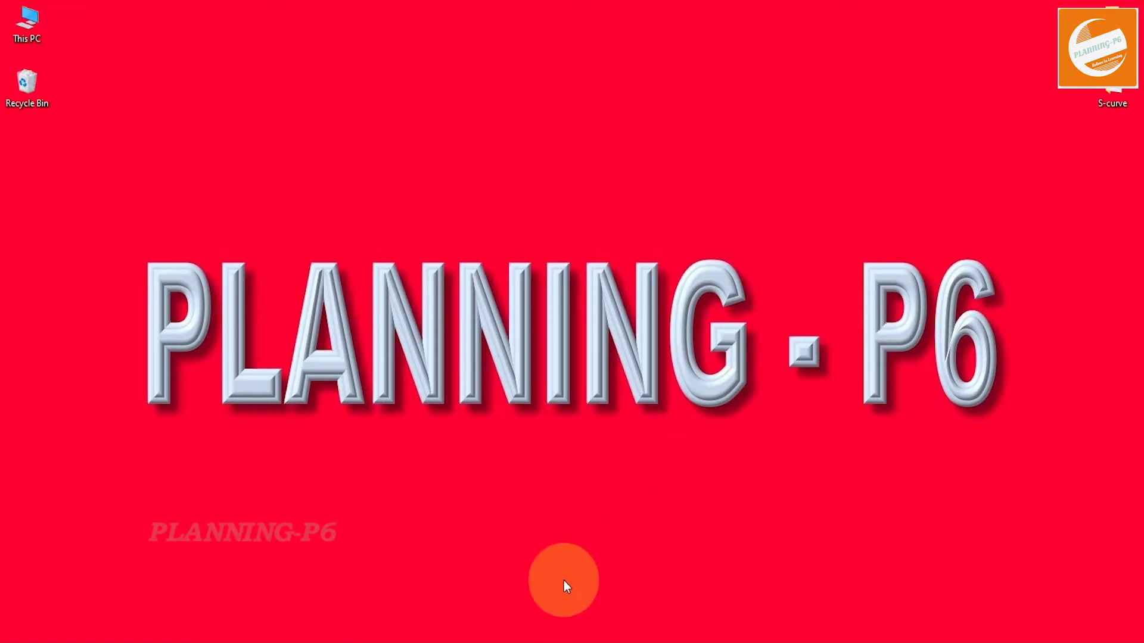
Step: Switch to Primavera P6 and schedule the Villa Project, applying the selected data date 31-Jul-21 to all open projects
left_click(396, 637)
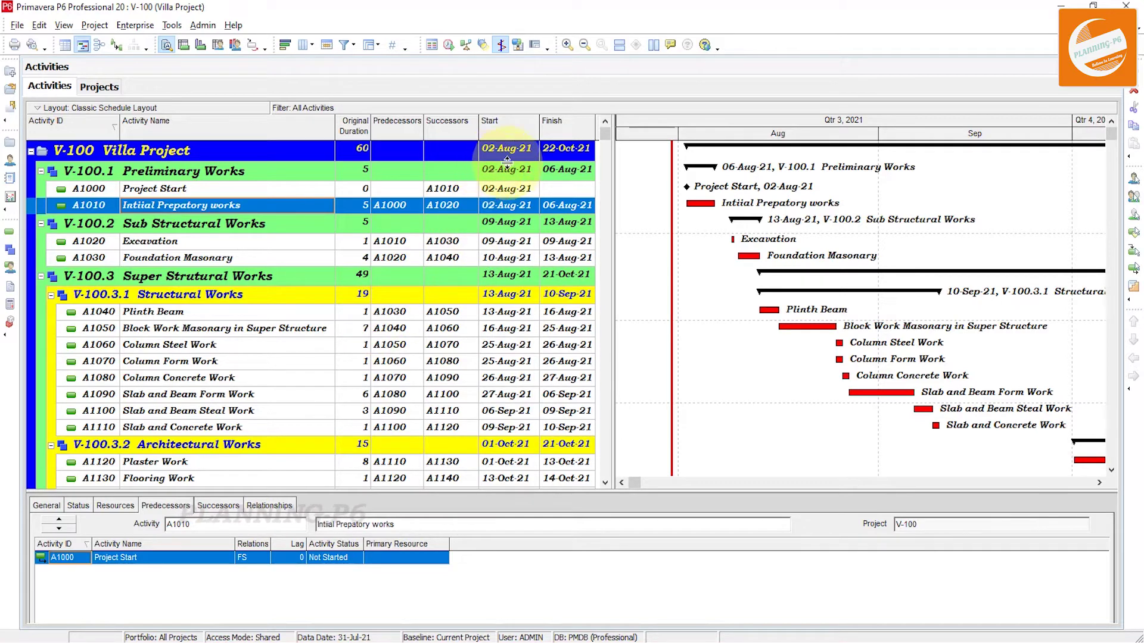
left_click(448, 48)
left_click(466, 296)
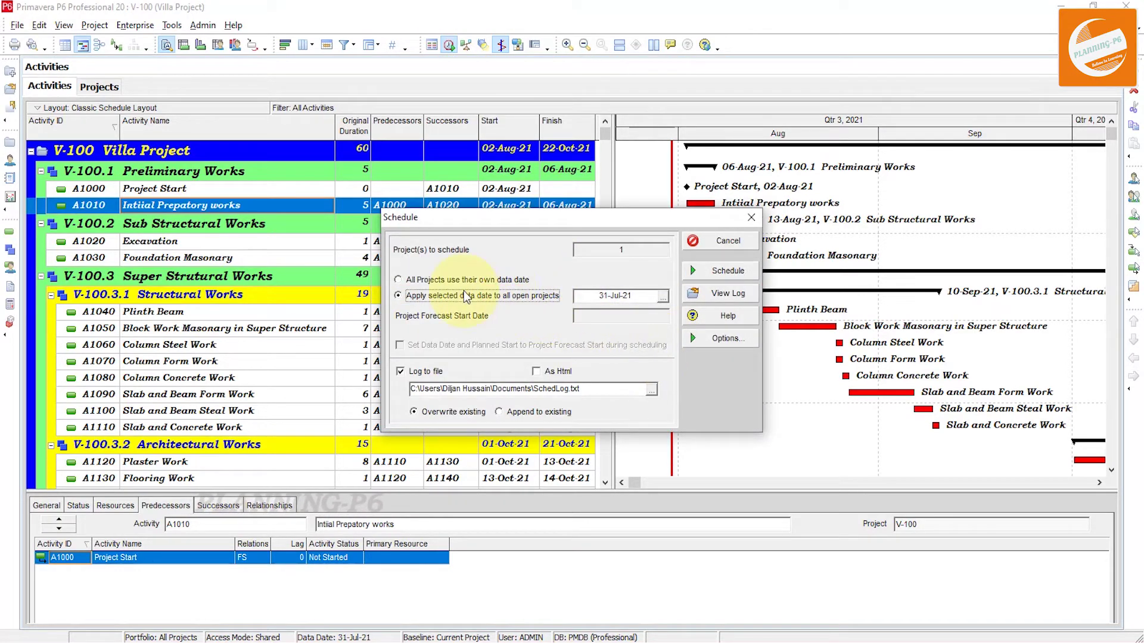
left_click(699, 270)
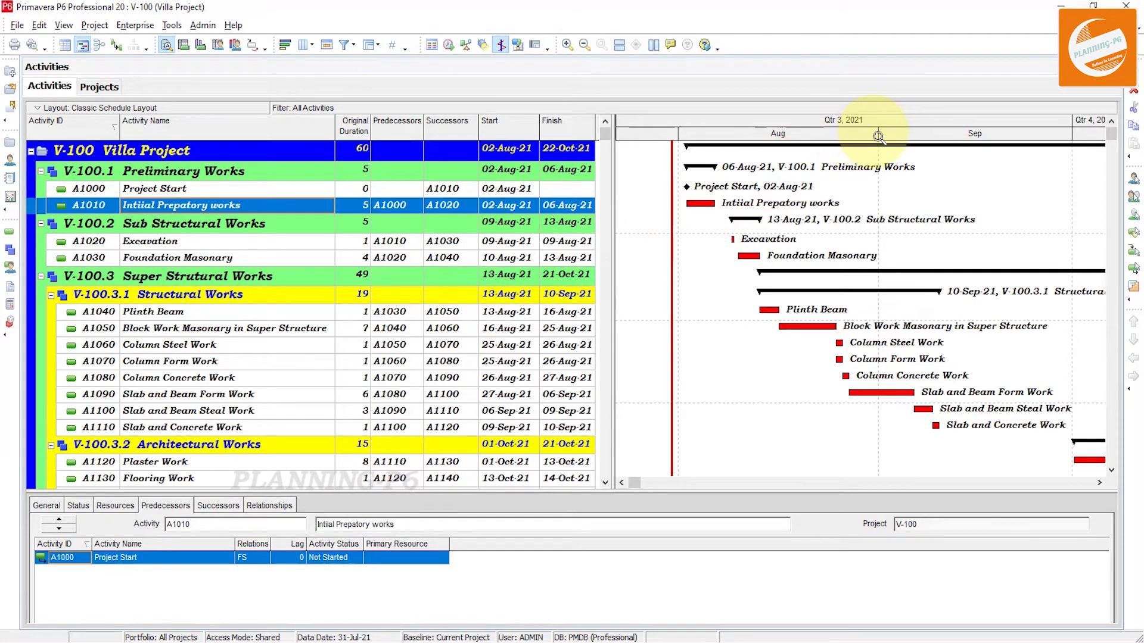
Step: Widen the Gantt chart timescale slightly and display the relationship lines between activities
left_click_drag(878, 137, 908, 156)
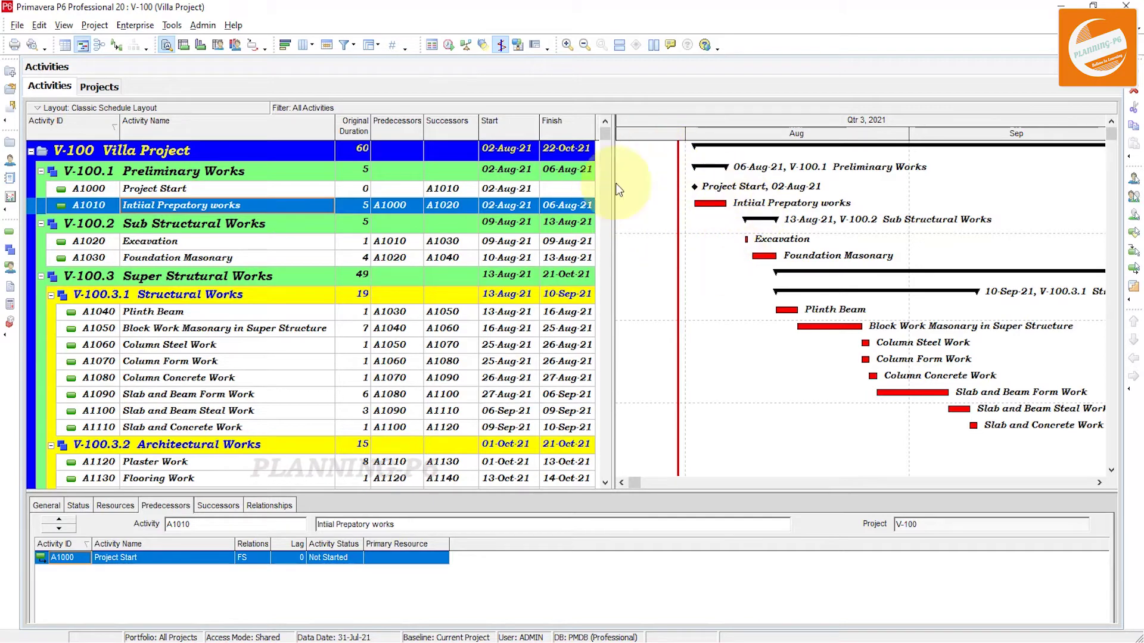
left_click(118, 46)
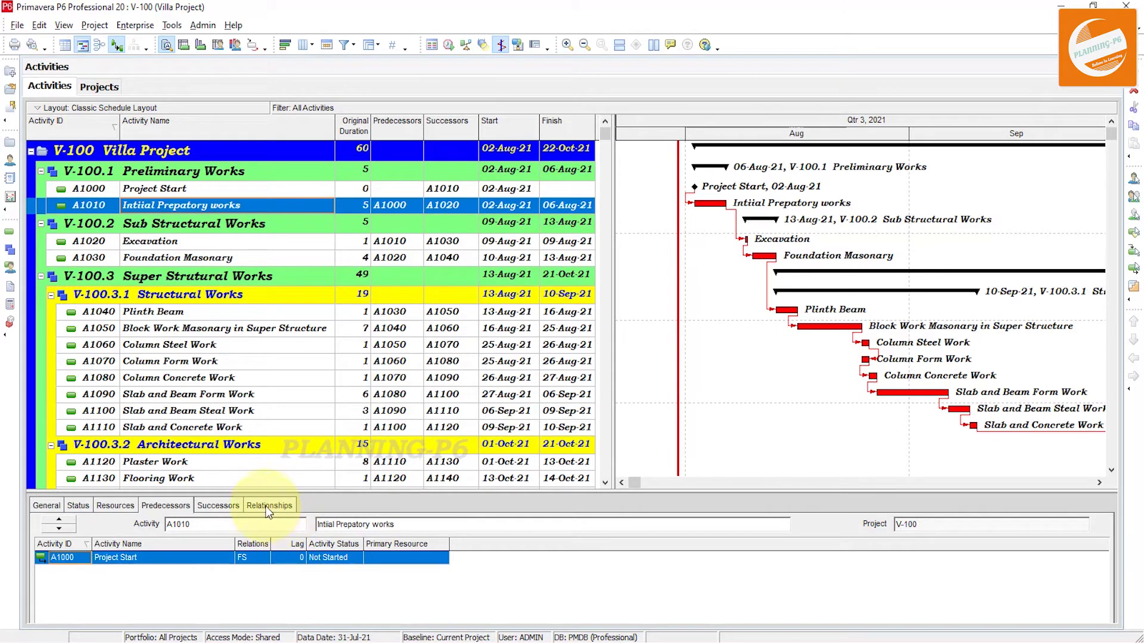
Step: Accept the current set of activity detail tabs and show the Relationships details for Excavation in a taller details area
right_click(311, 503)
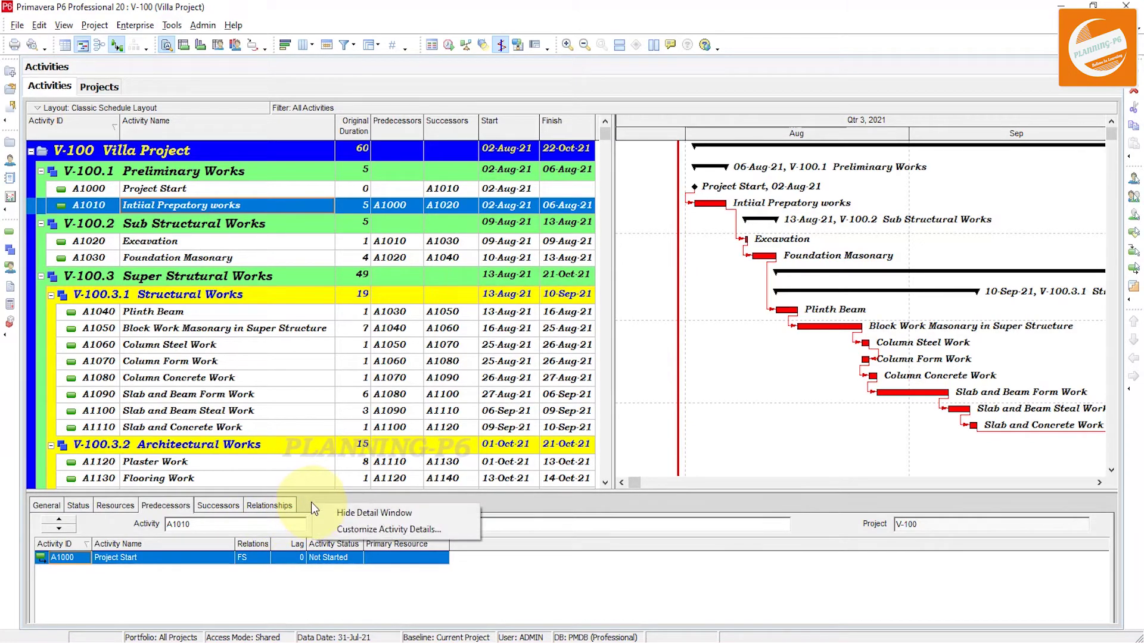
left_click(354, 531)
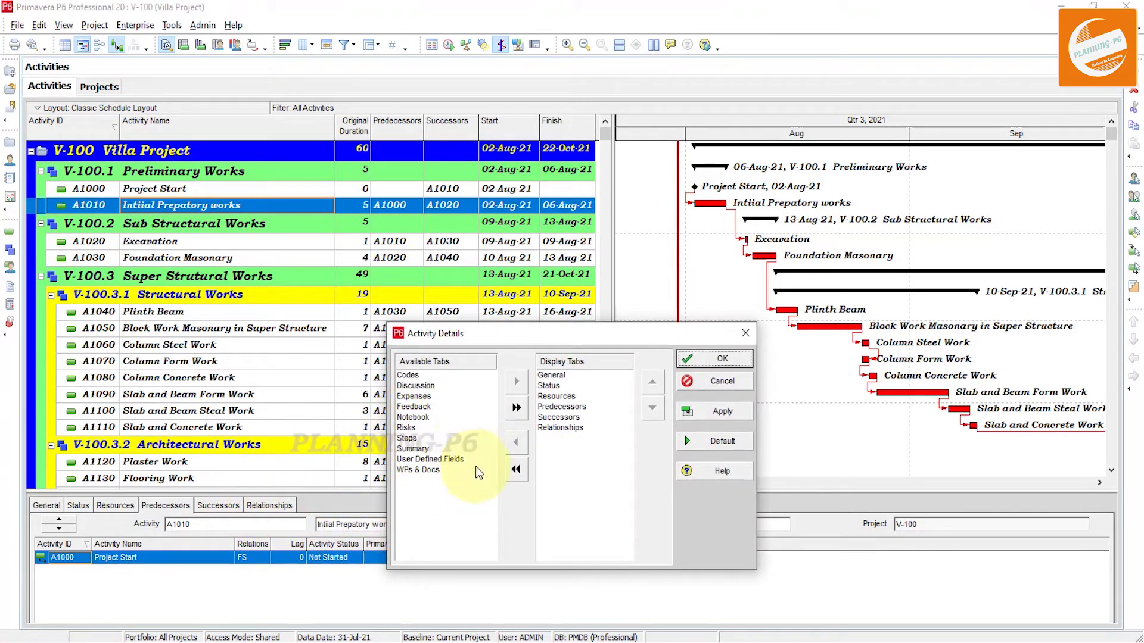
left_click(734, 358)
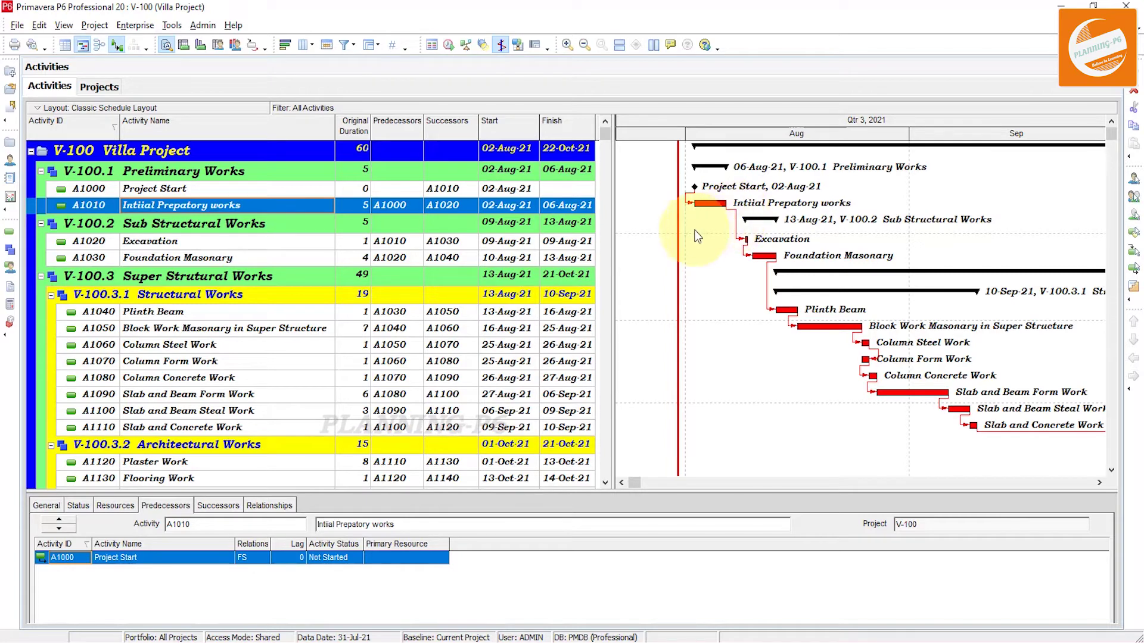
left_click(737, 229)
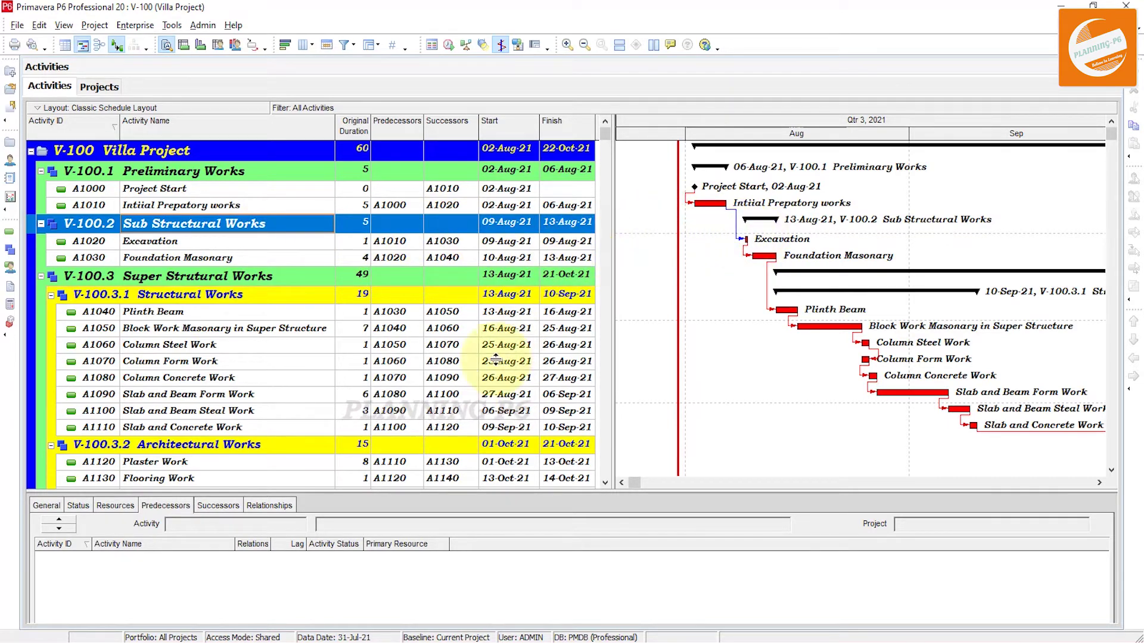
left_click(289, 506)
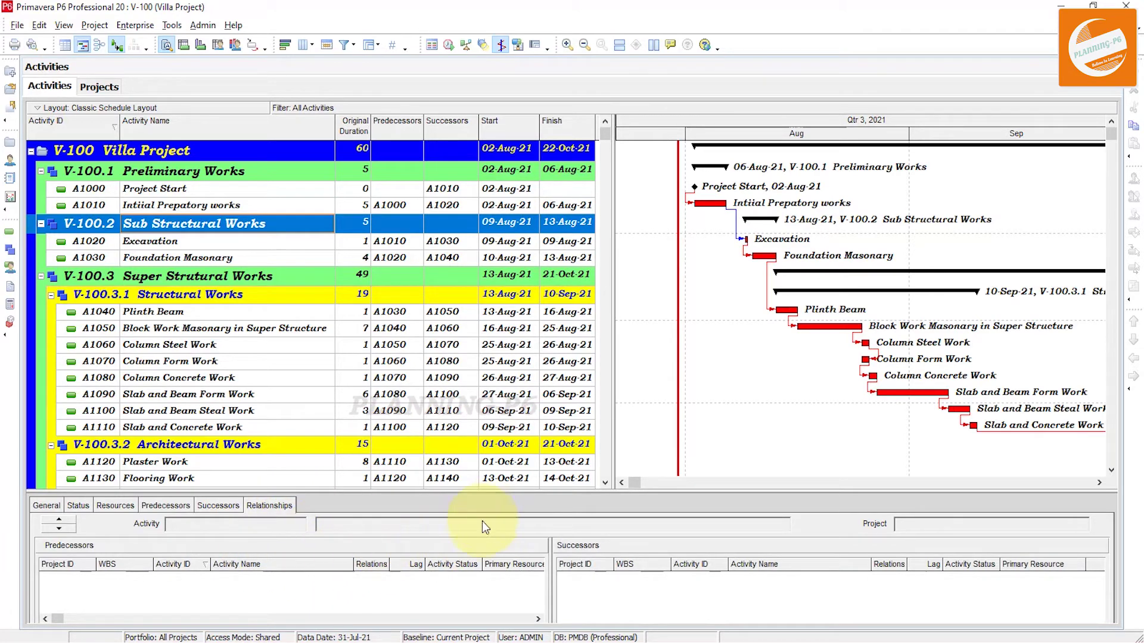
left_click_drag(490, 492, 501, 454)
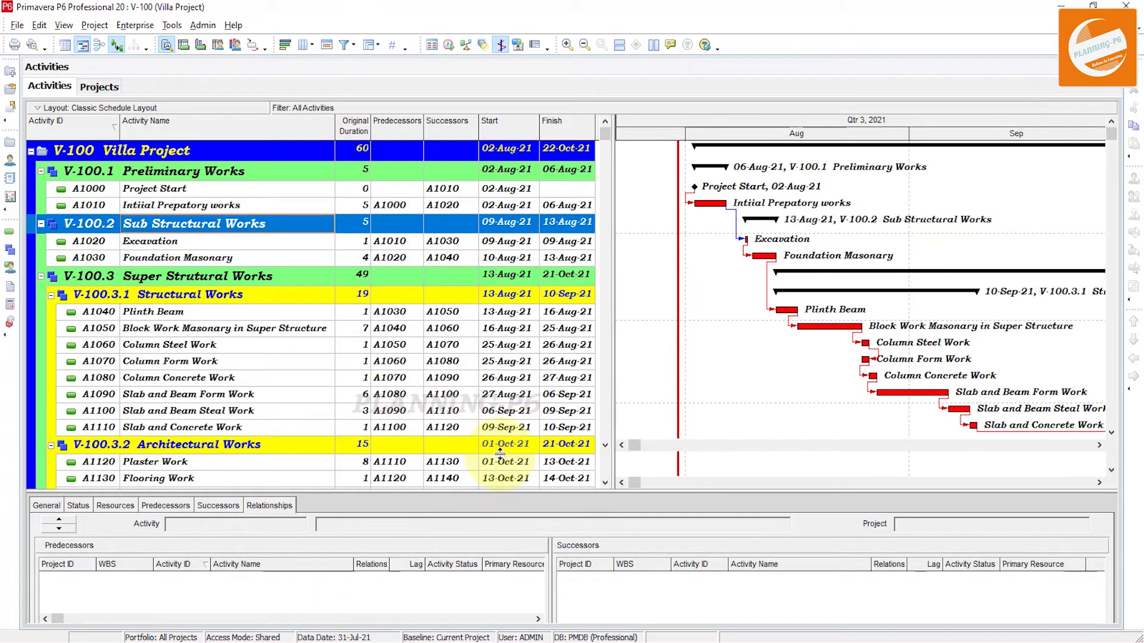
key("Down")
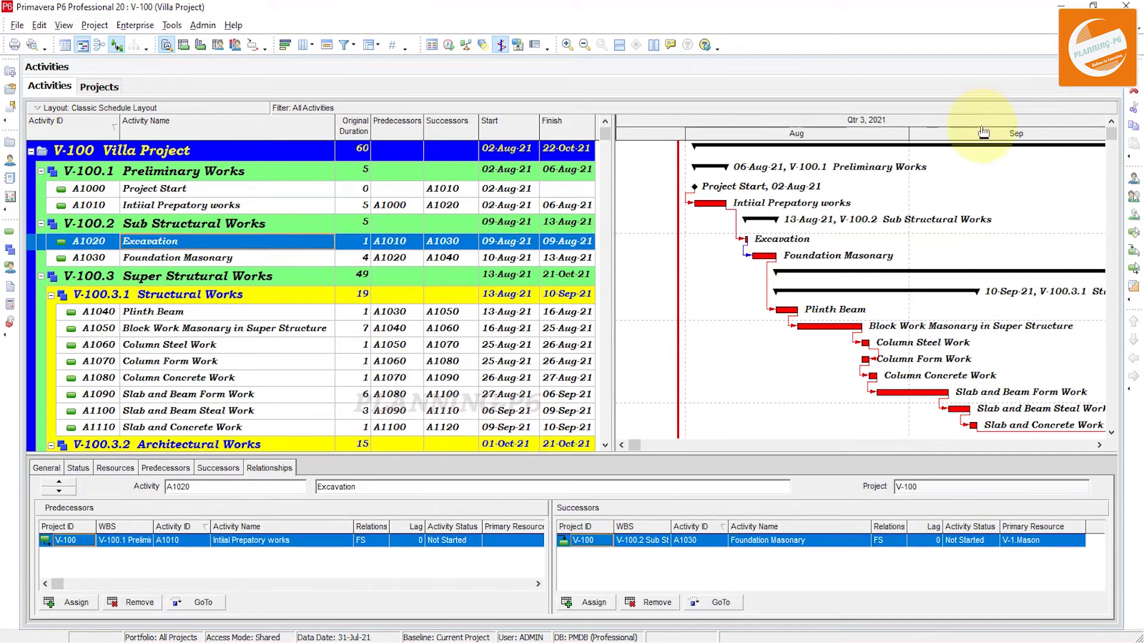
Step: Set a lag of 15 on the FS relationship from Excavation to Foundation Masonary and reschedule the project
double_click(743, 249)
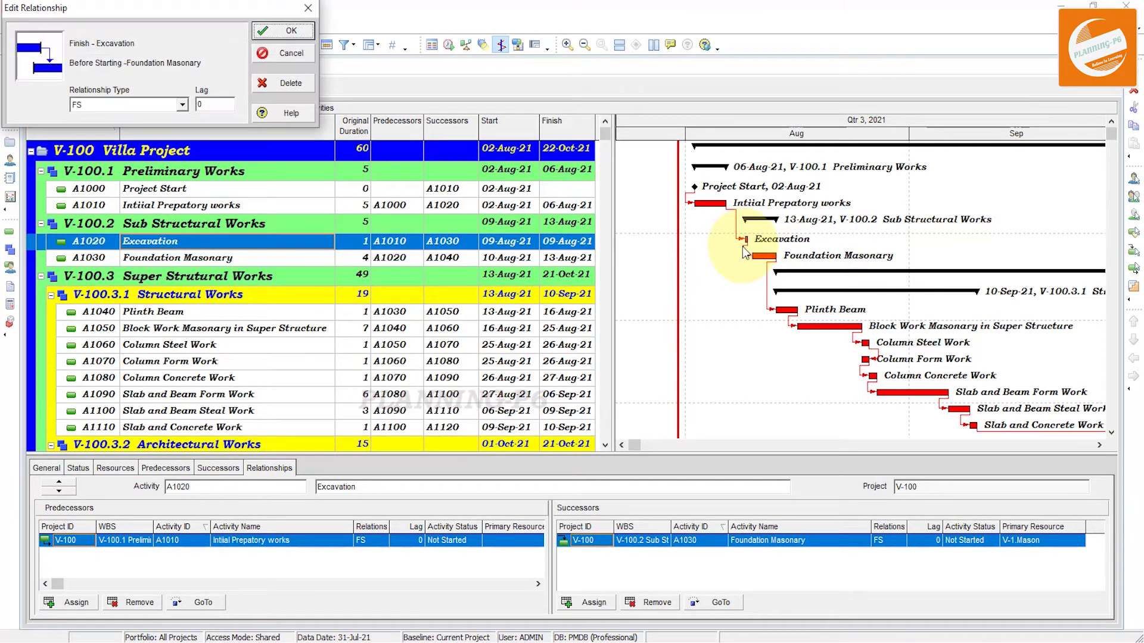
left_click_drag(149, 8, 517, 191)
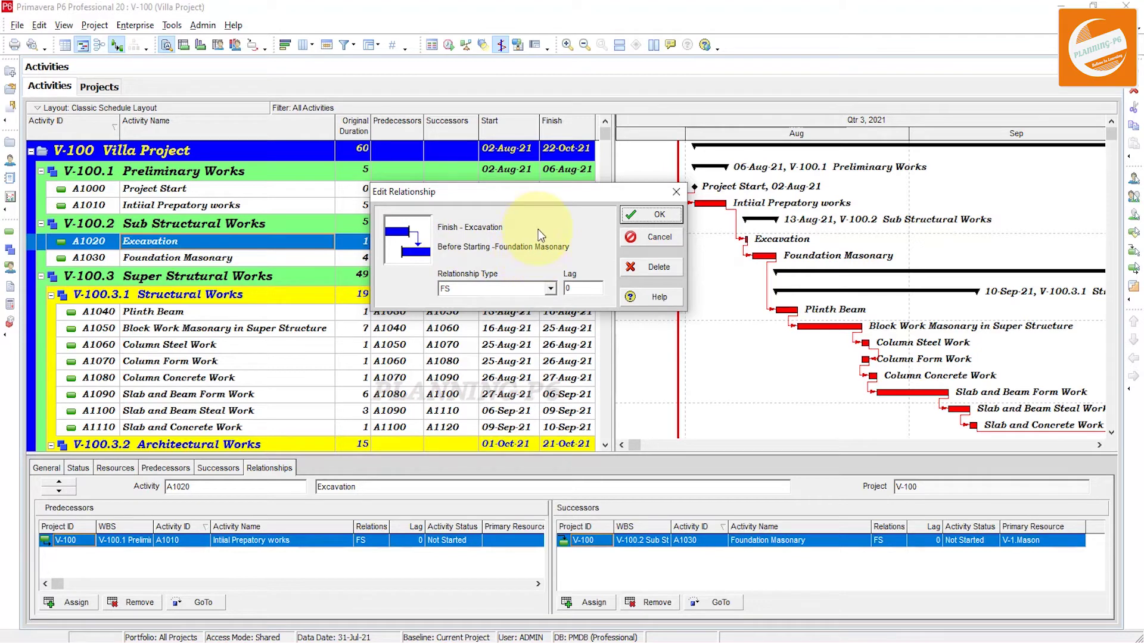
left_click_drag(545, 195, 554, 142)
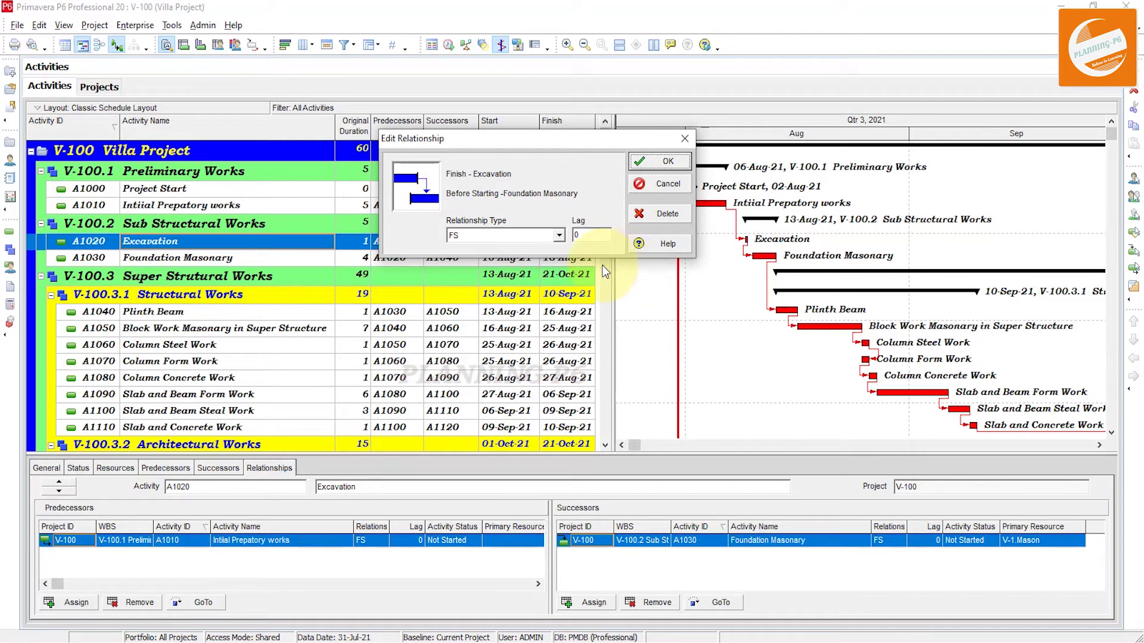
left_click(560, 239)
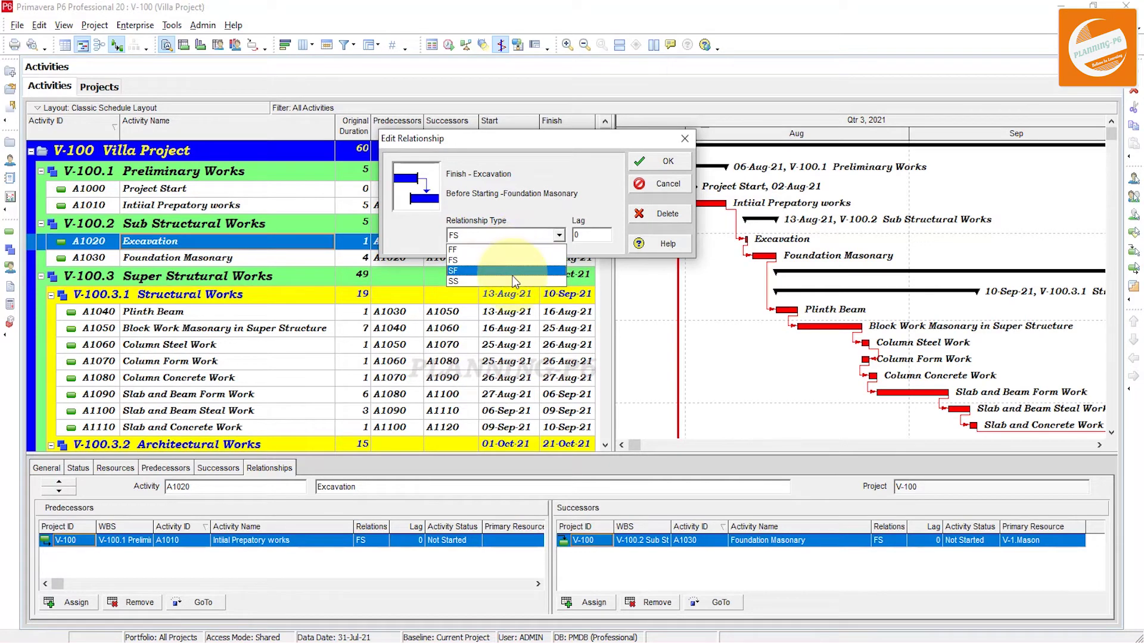
left_click(594, 239)
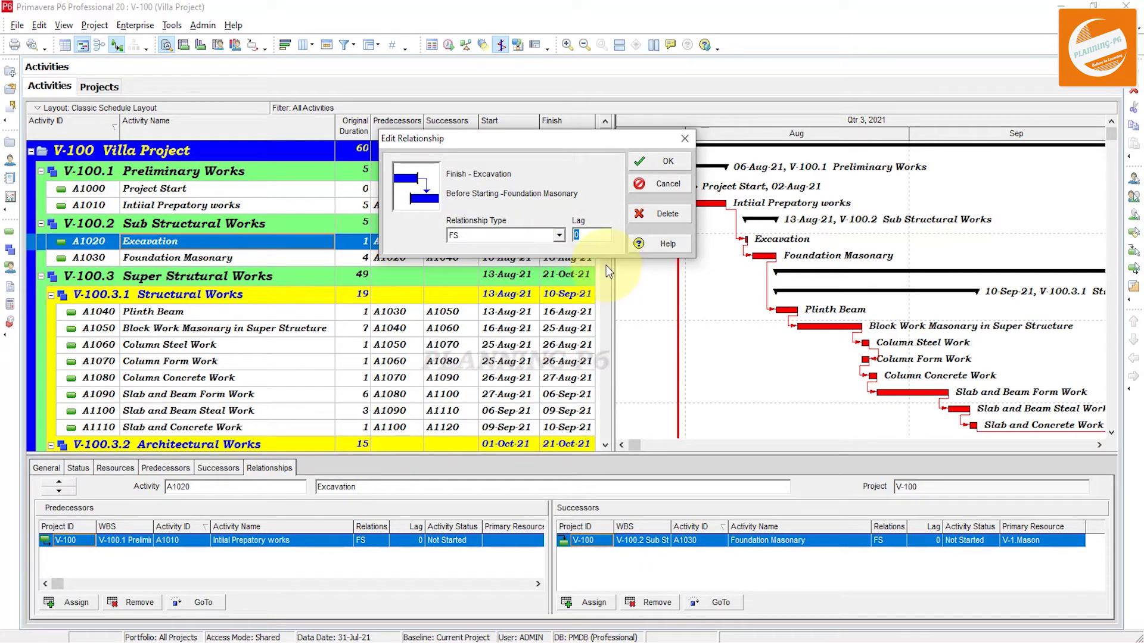
type("15")
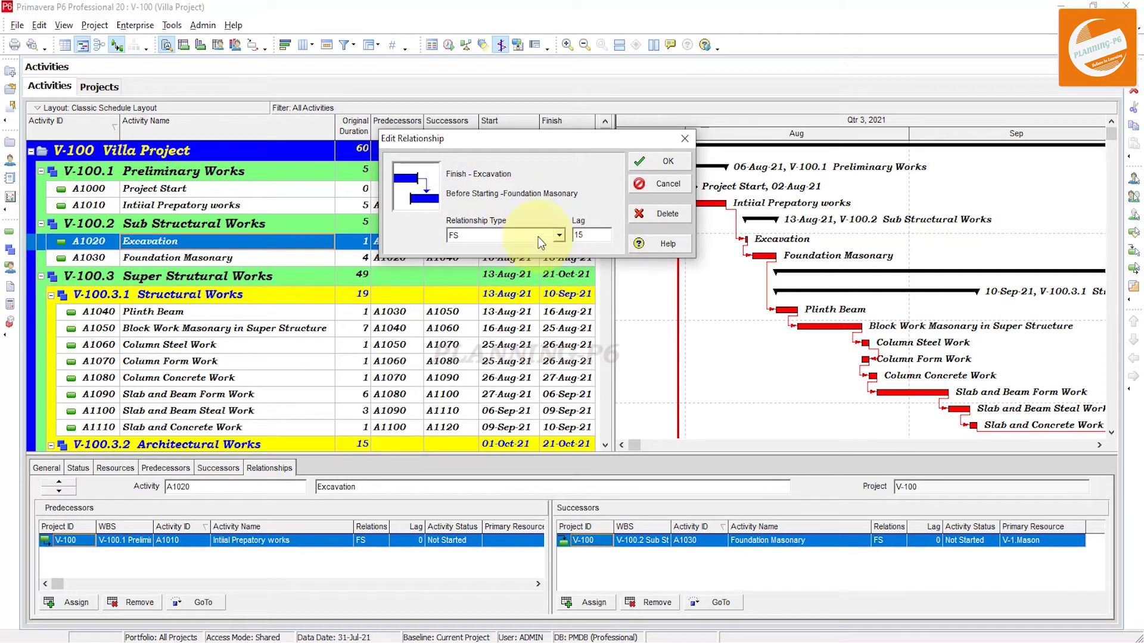
left_click(646, 161)
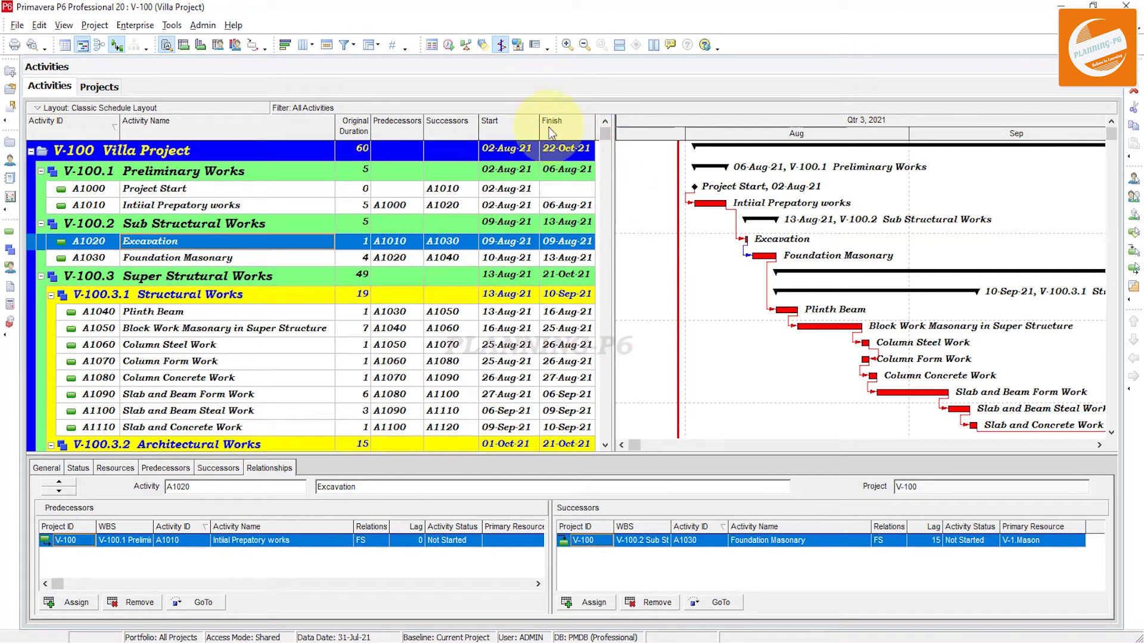
left_click(449, 45)
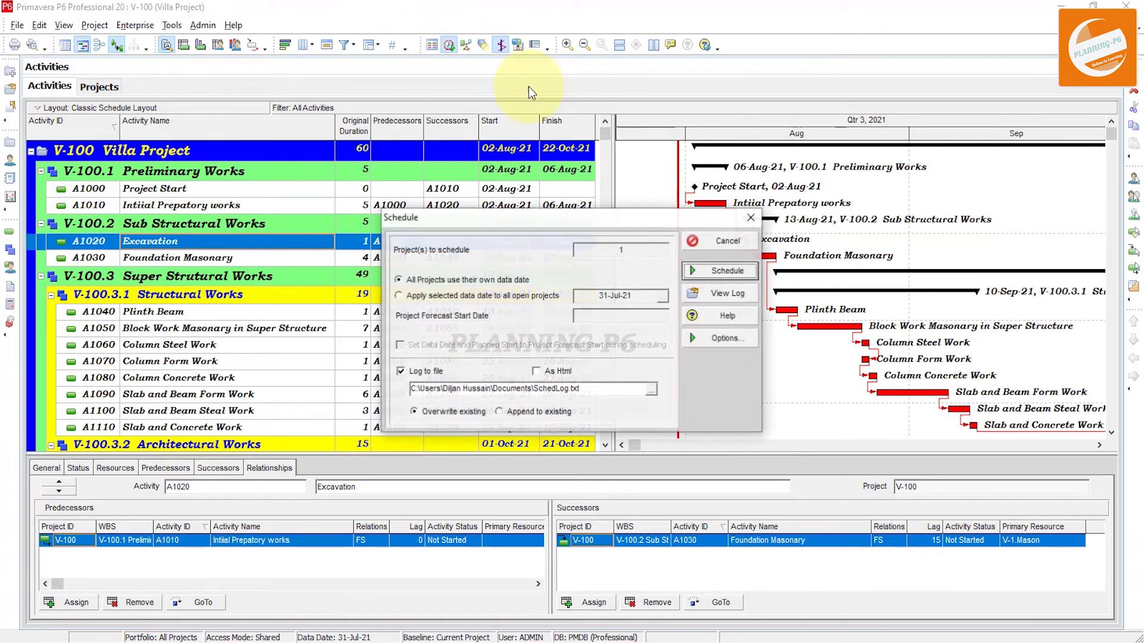
left_click(727, 271)
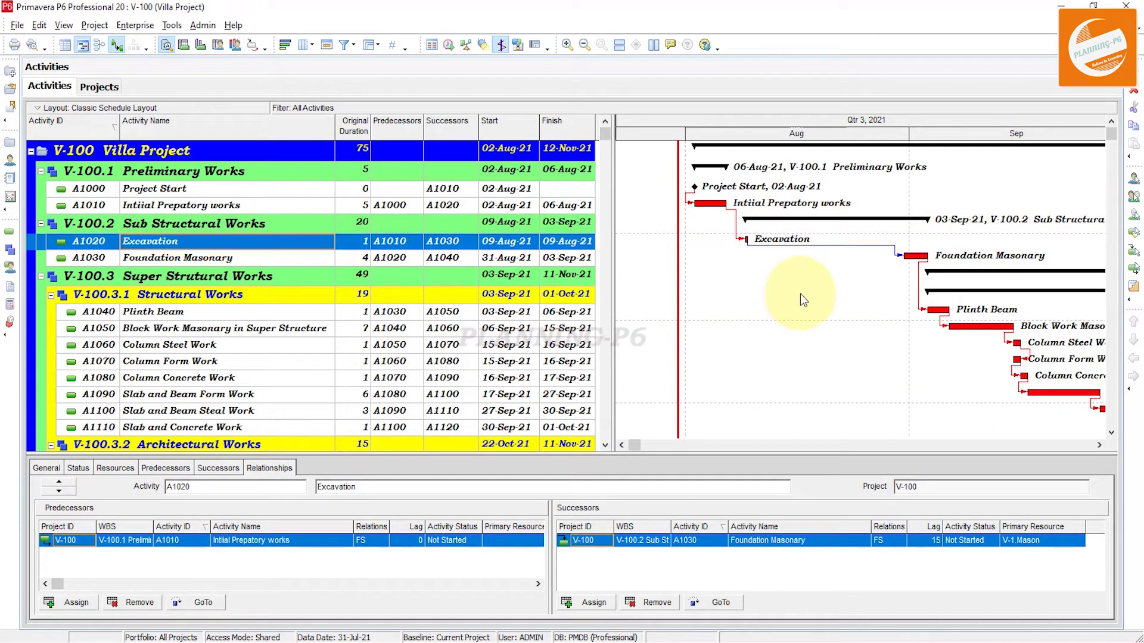
Step: Delete the relationship between Excavation and Foundation Masonary and redraw it on the Gantt chart from Excavation's finish to Foundation Masonary's start
double_click(844, 246)
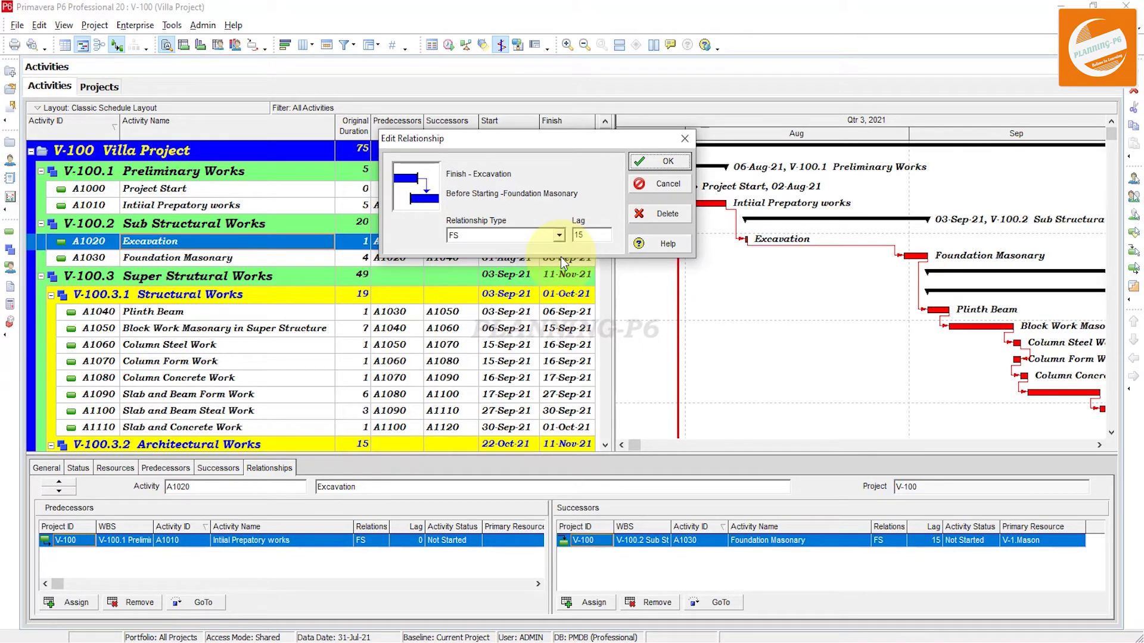
left_click(667, 217)
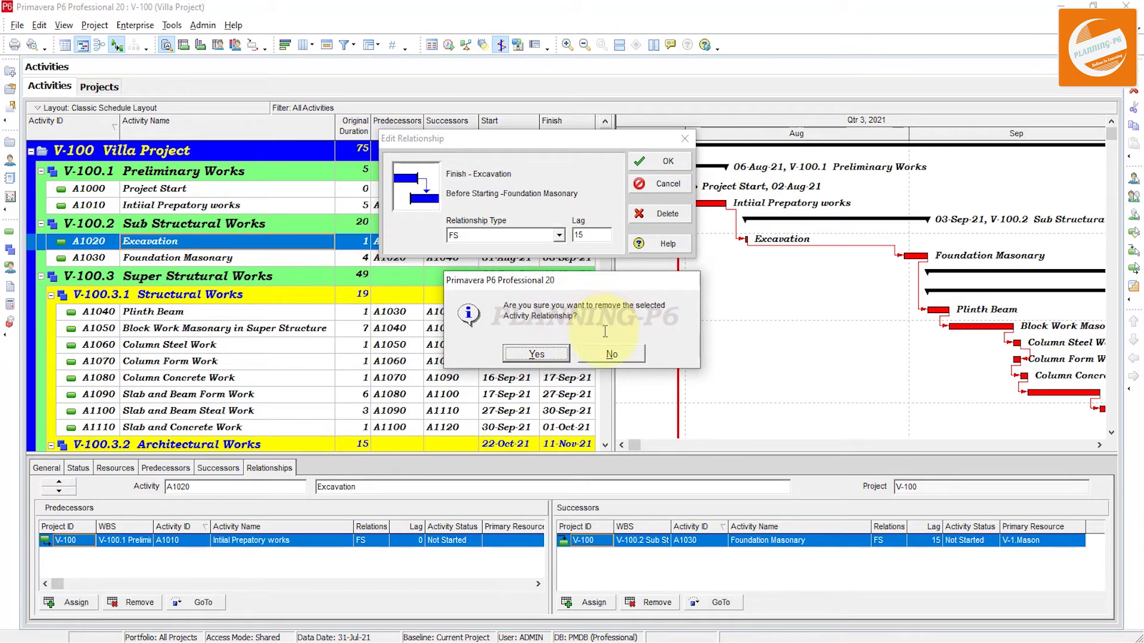
left_click(536, 353)
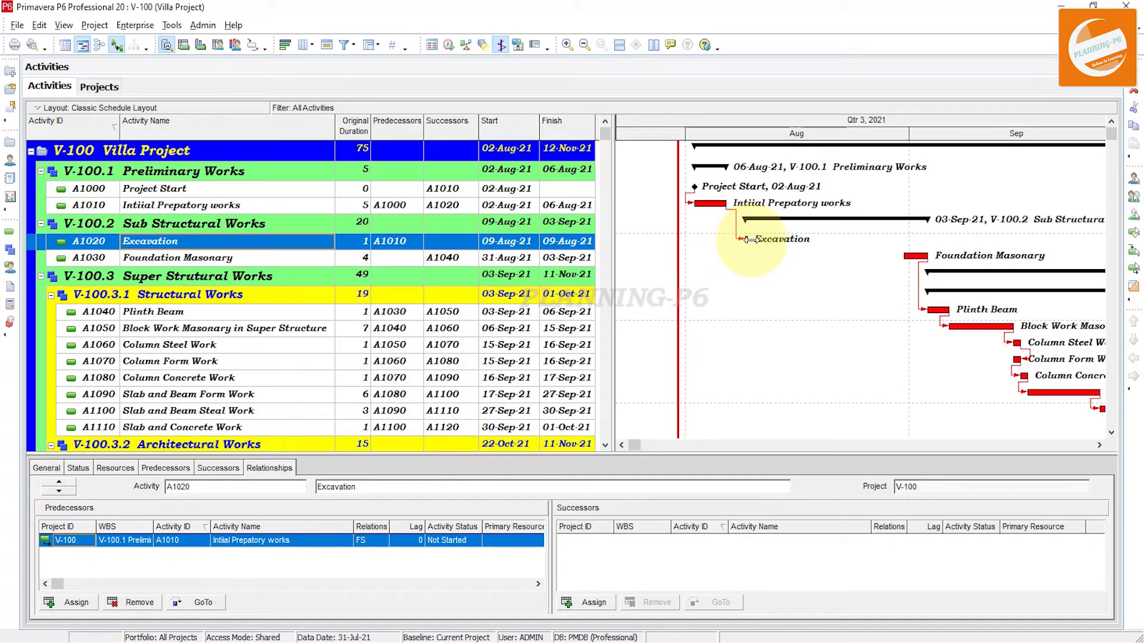
left_click_drag(748, 240, 917, 261)
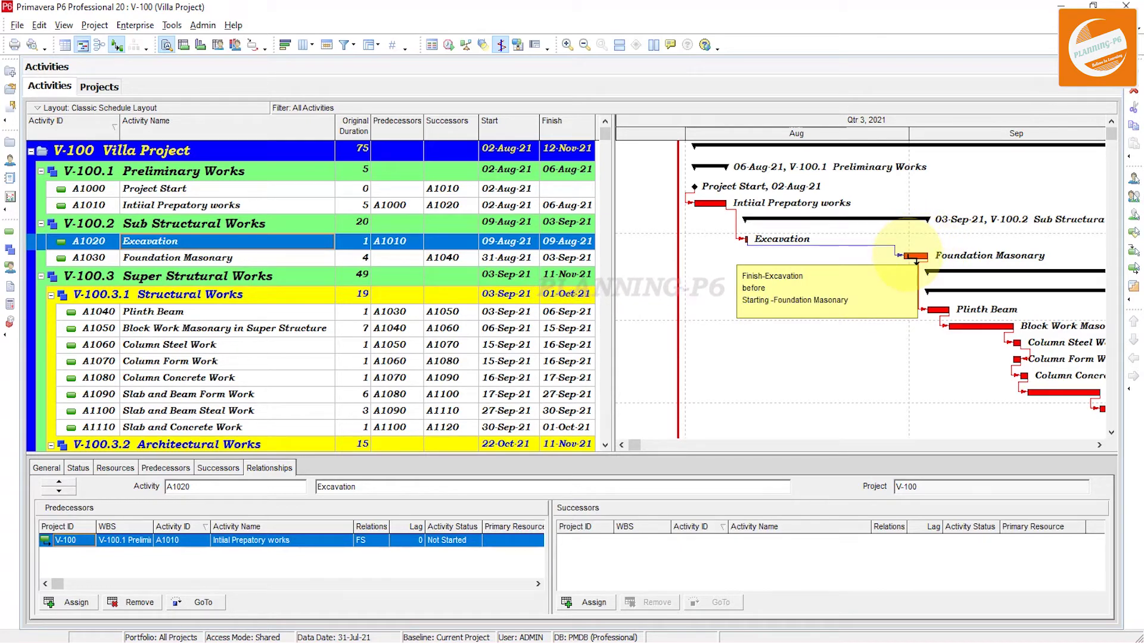
left_click_drag(916, 261, 913, 260)
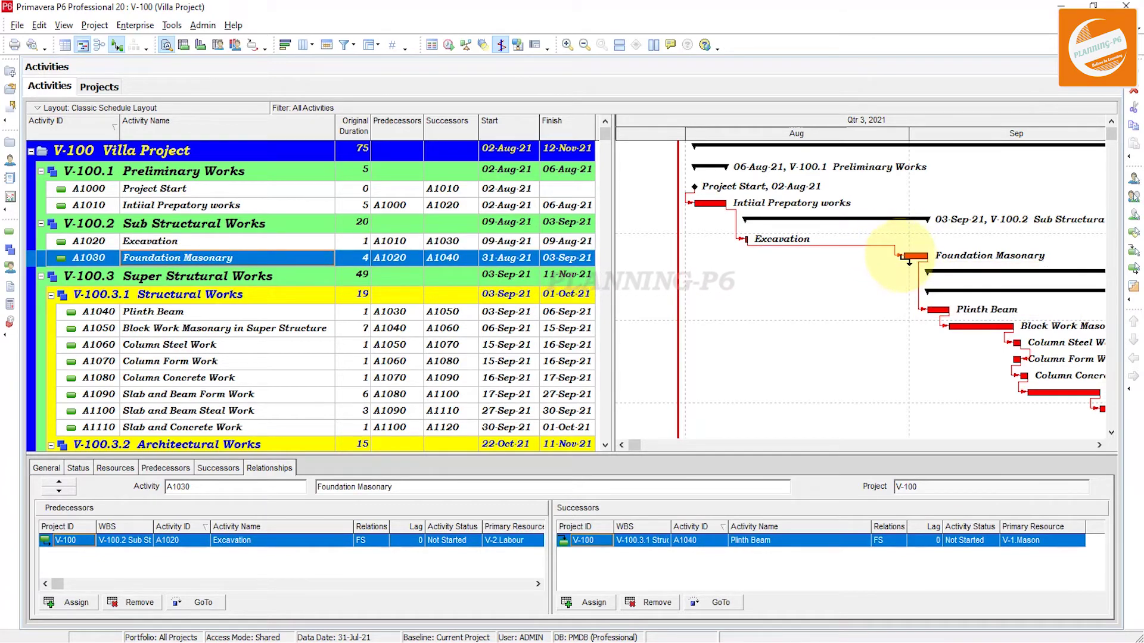
Step: Change the Excavation to Foundation Masonary relationship to type SS with a lag of 3
double_click(894, 246)
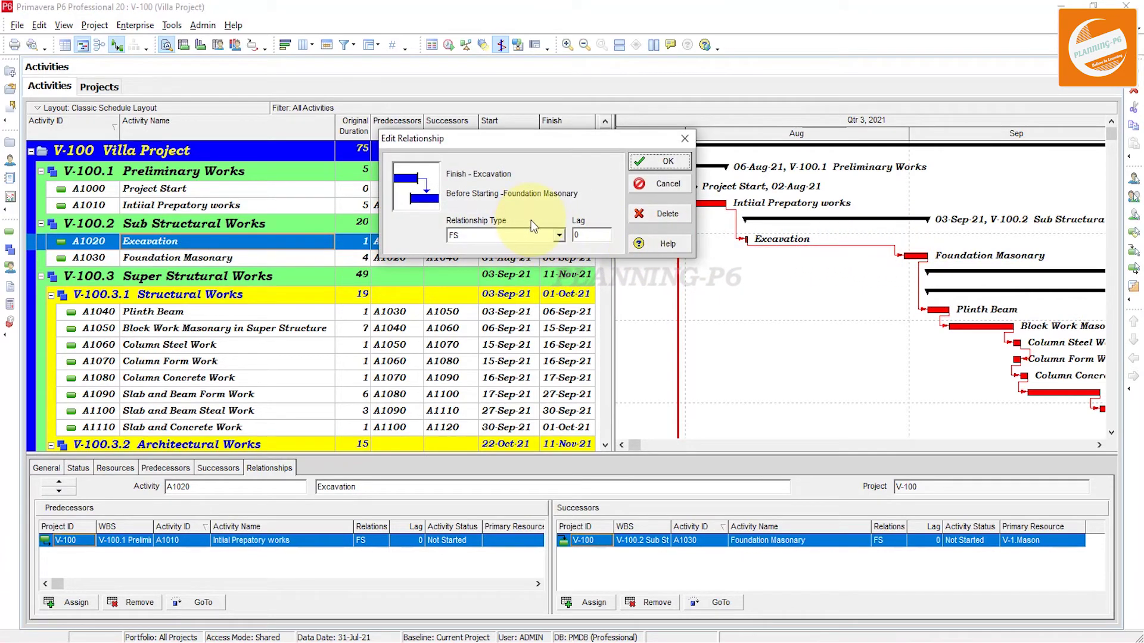
left_click(560, 234)
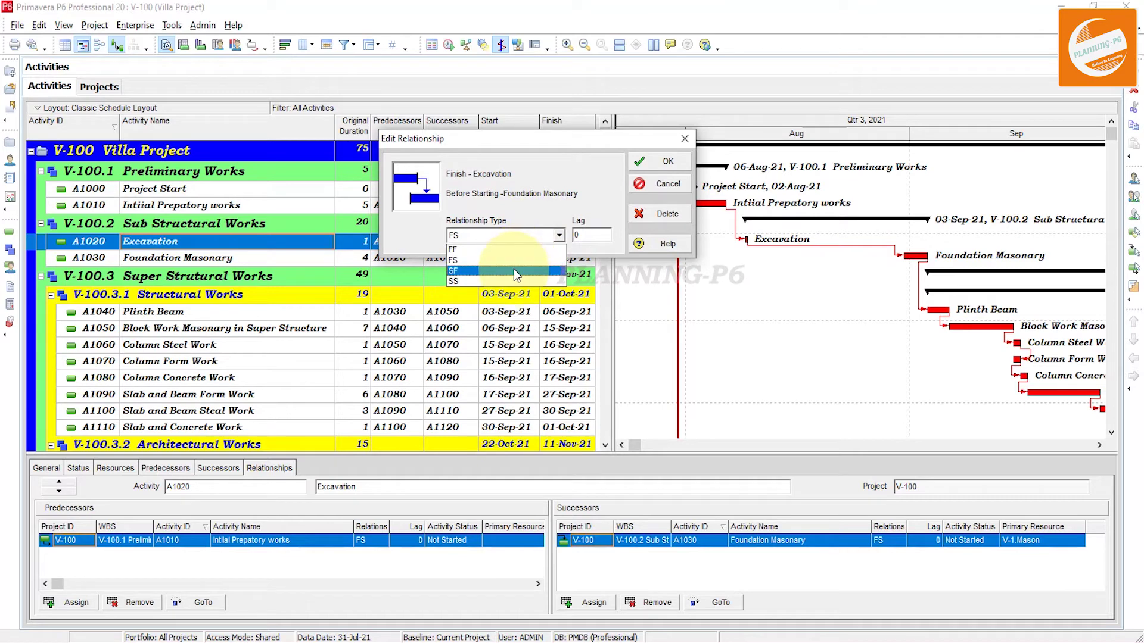
left_click(508, 281)
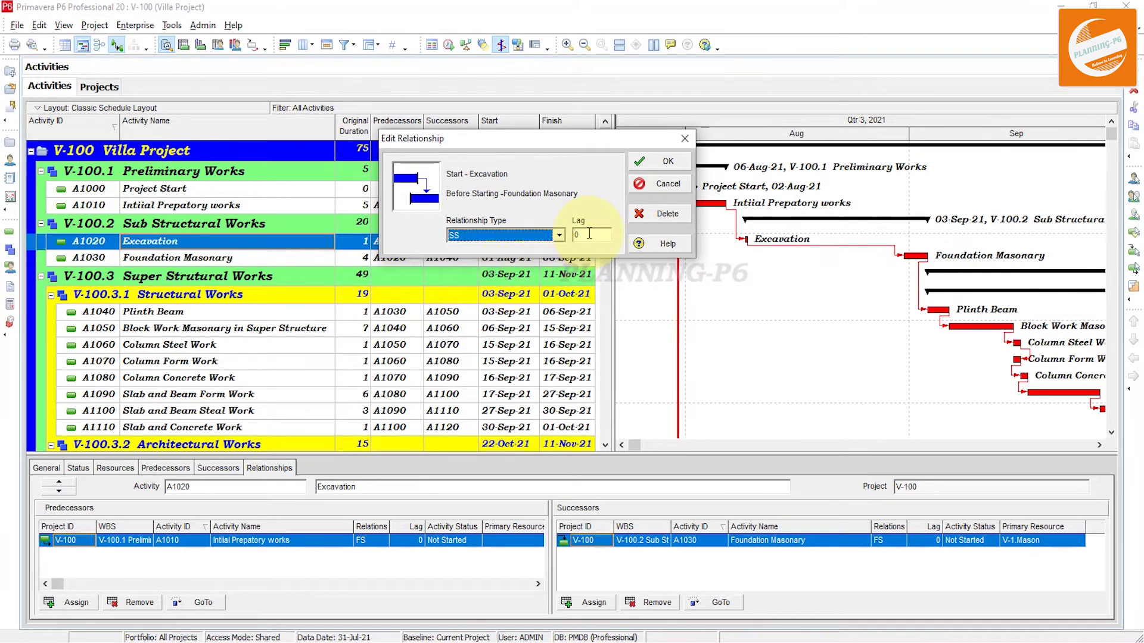
left_click(569, 234)
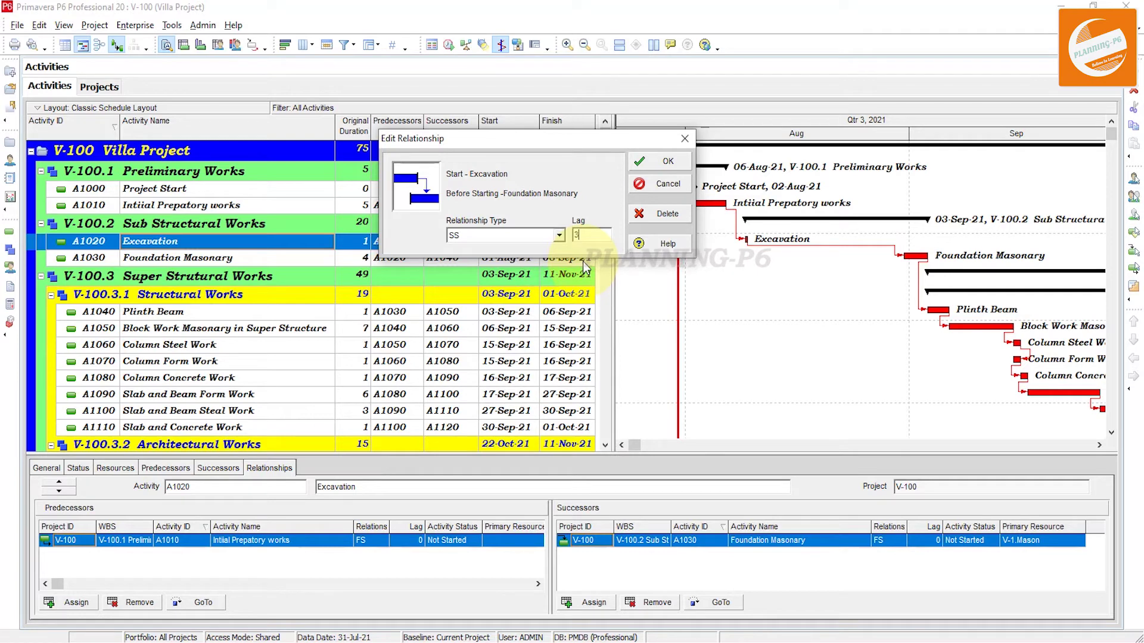
left_click(655, 160)
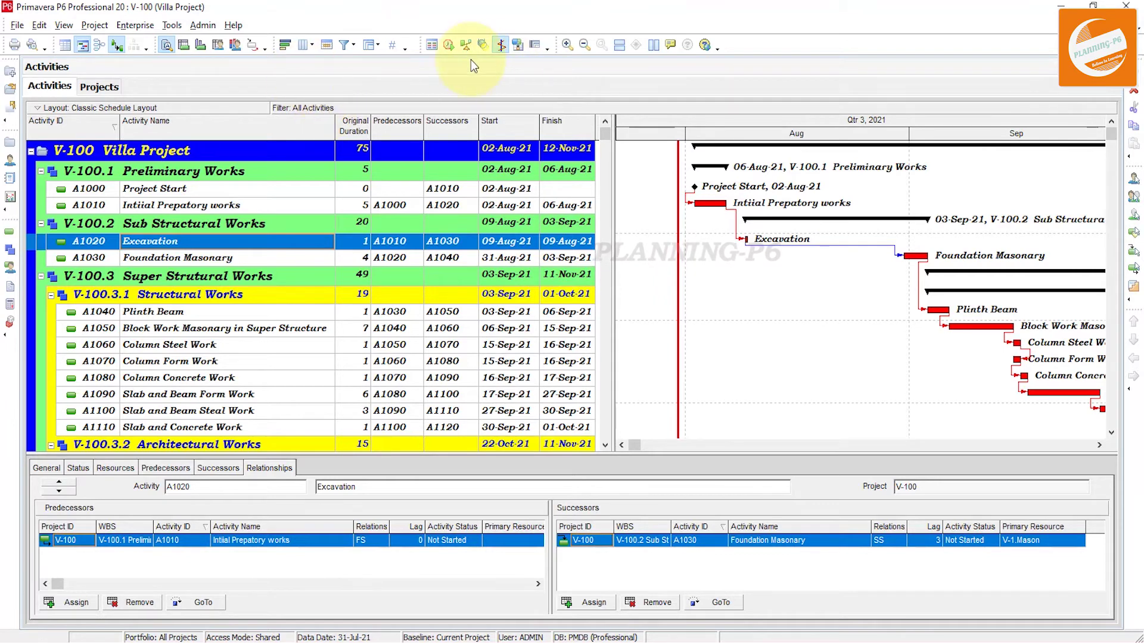
Step: Reschedule the project using its own data date and select the Sub Structural Works row
left_click(449, 46)
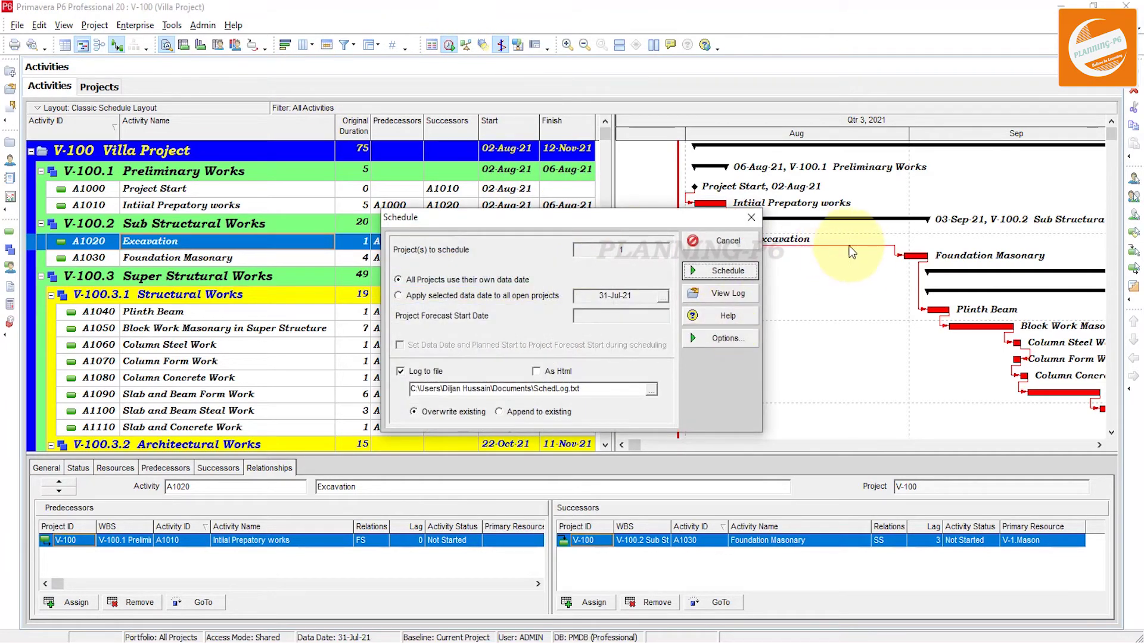
left_click_drag(683, 225, 521, 228)
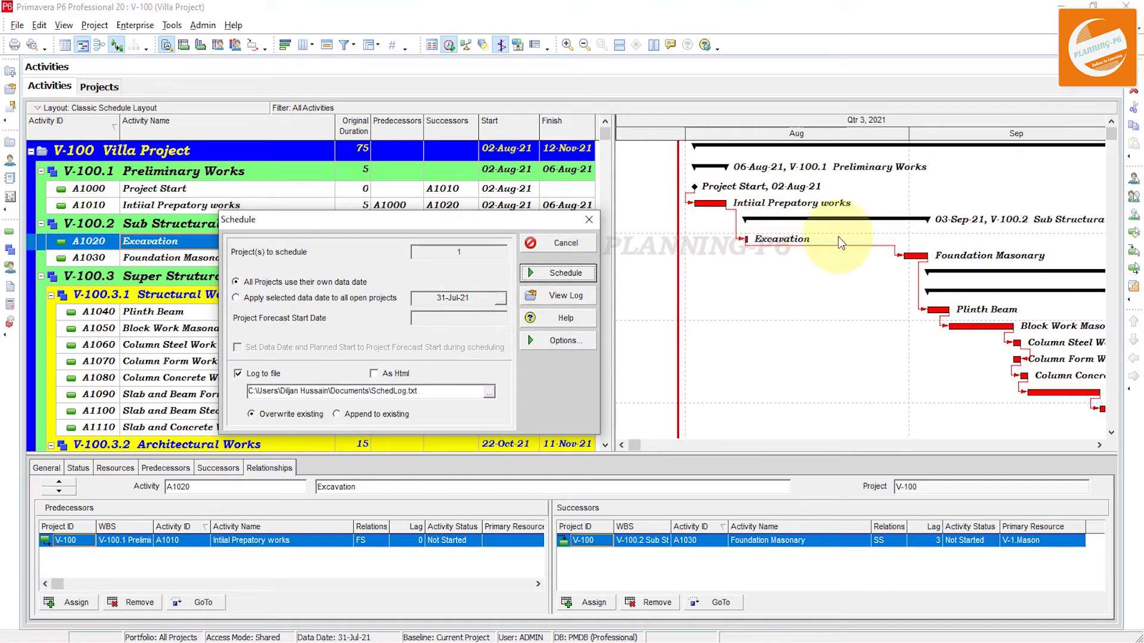
left_click(545, 276)
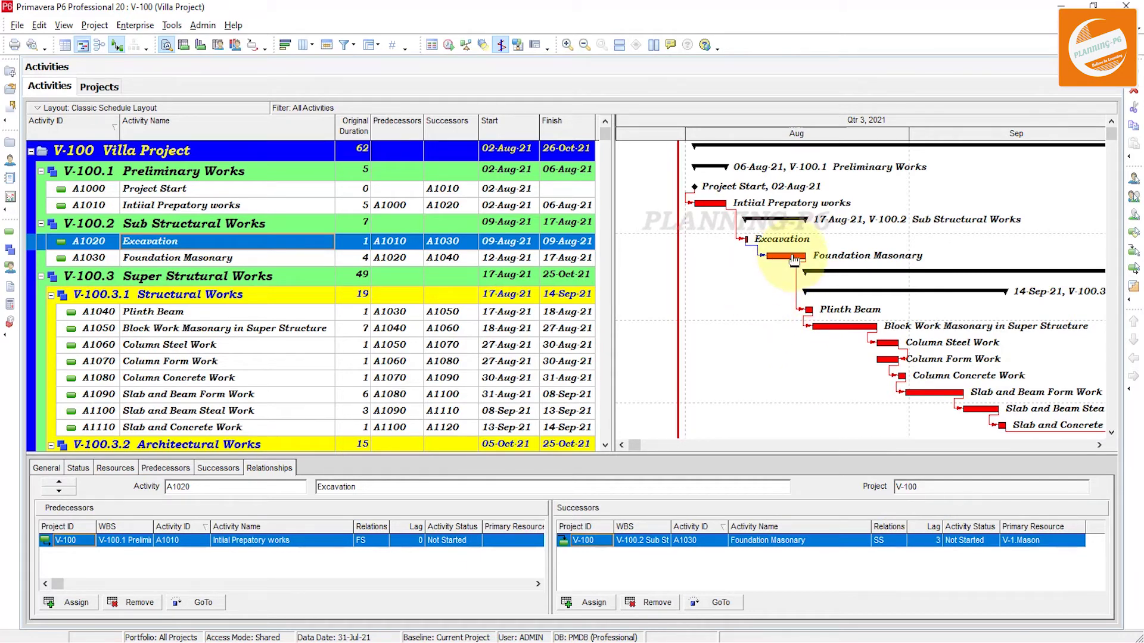
left_click(739, 229)
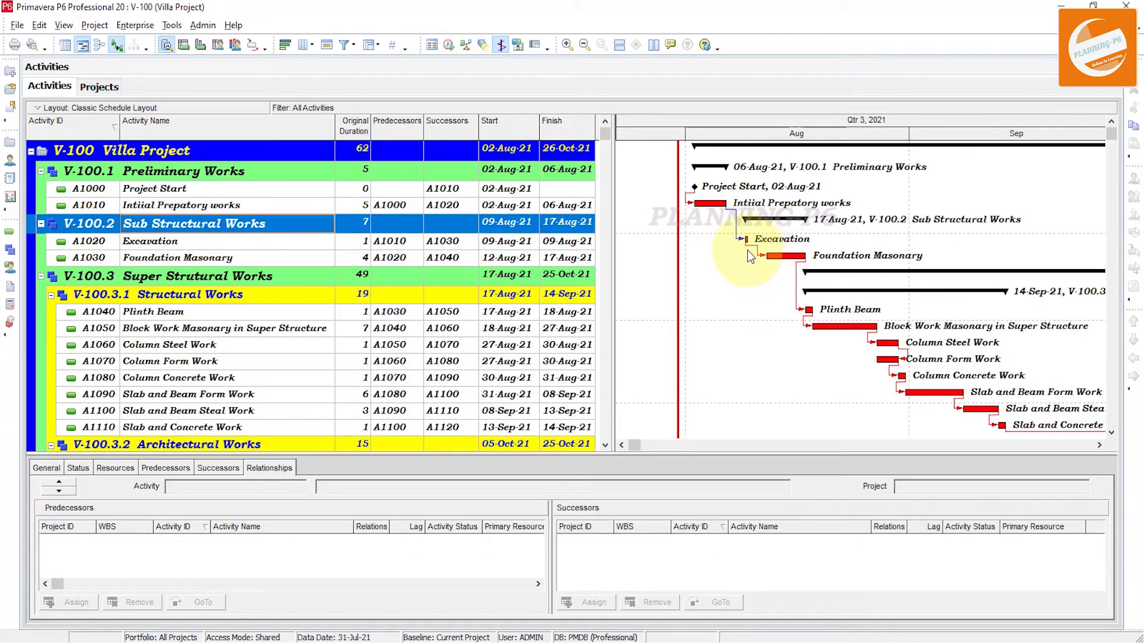
Step: Draw Gantt relationships from Excavation: SS to Column Form Work, SS to Block Work Masonary in Super Structure, and SF to Plinth Beam
left_click_drag(741, 240, 879, 361)
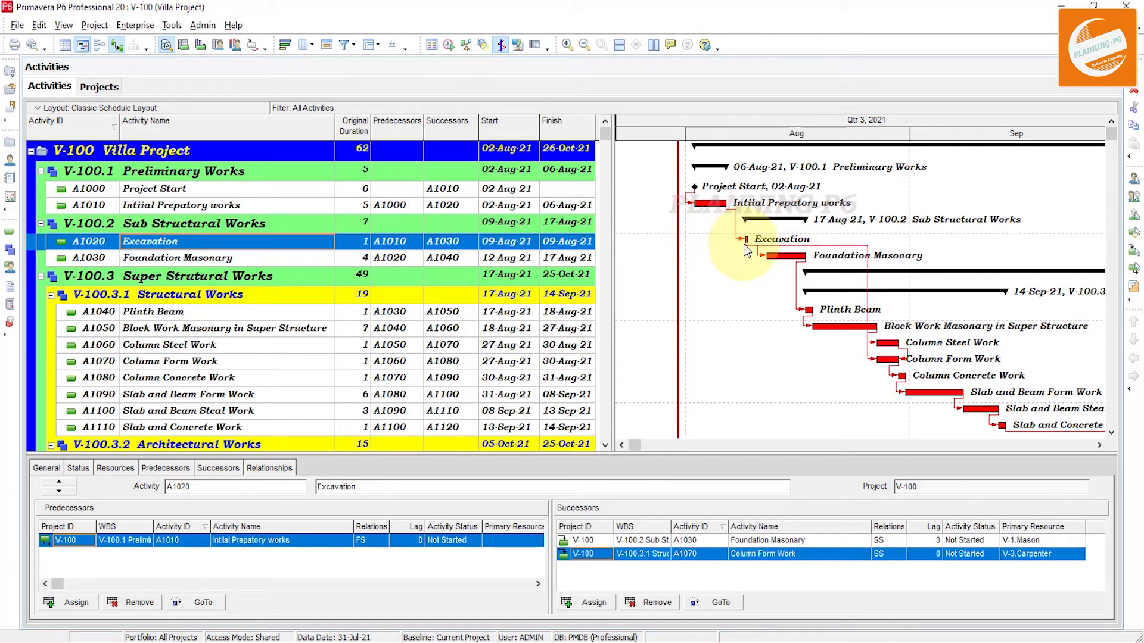
left_click_drag(694, 140, 1044, 332)
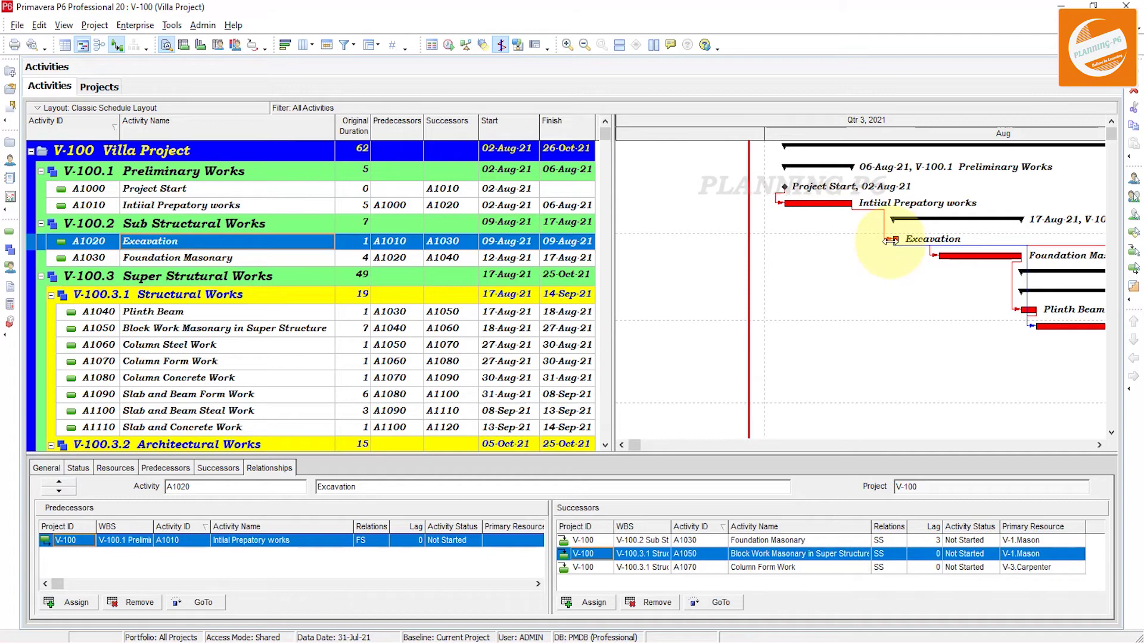
left_click_drag(890, 244, 784, 210)
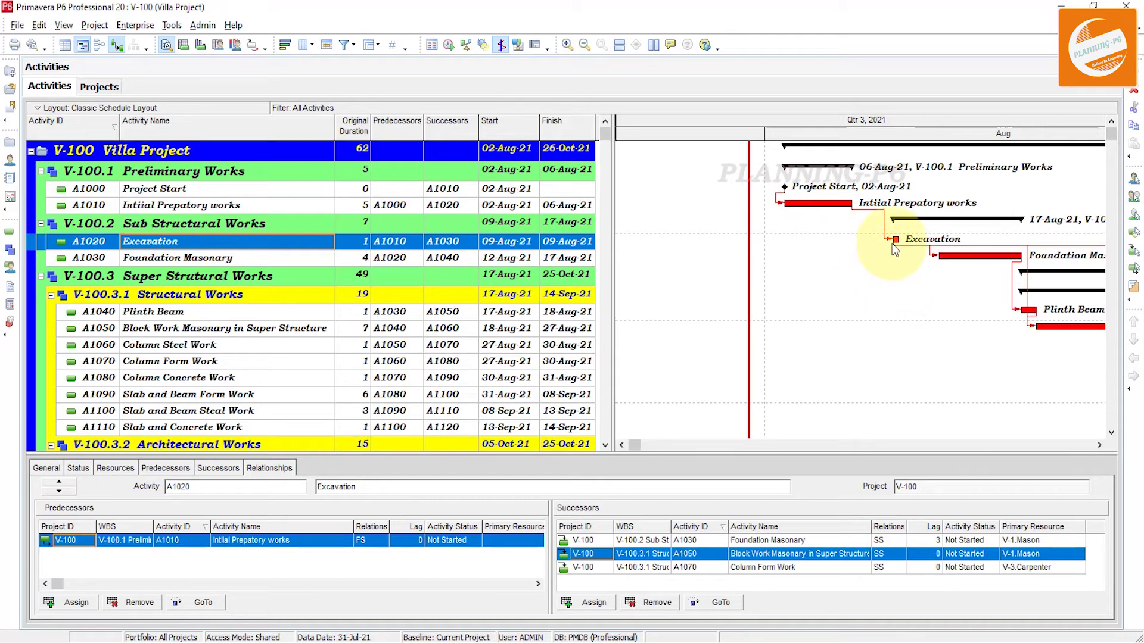
left_click_drag(892, 244, 1044, 312)
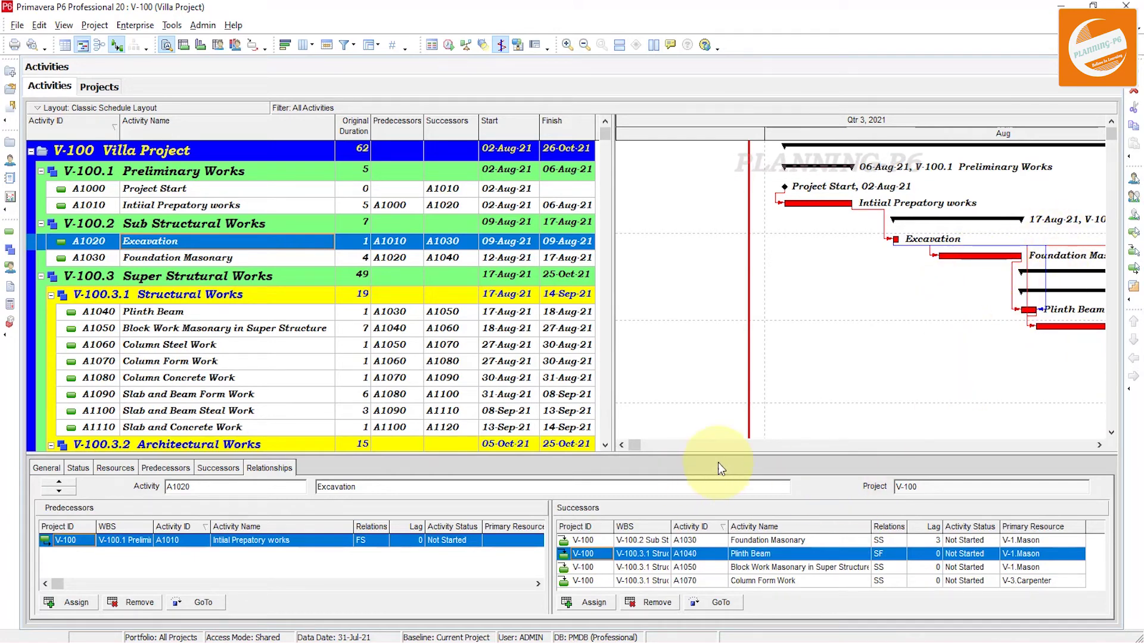
Step: Change the Excavation to Column Form Work relationship to type SF with a lag of 10
left_click(1099, 444)
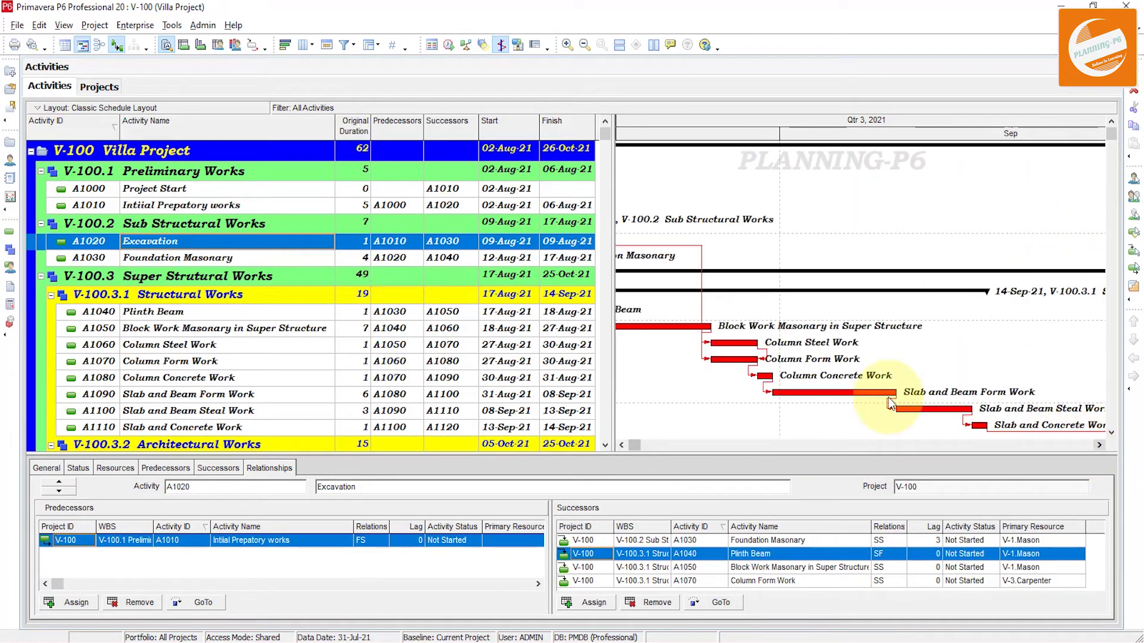
left_click(620, 446)
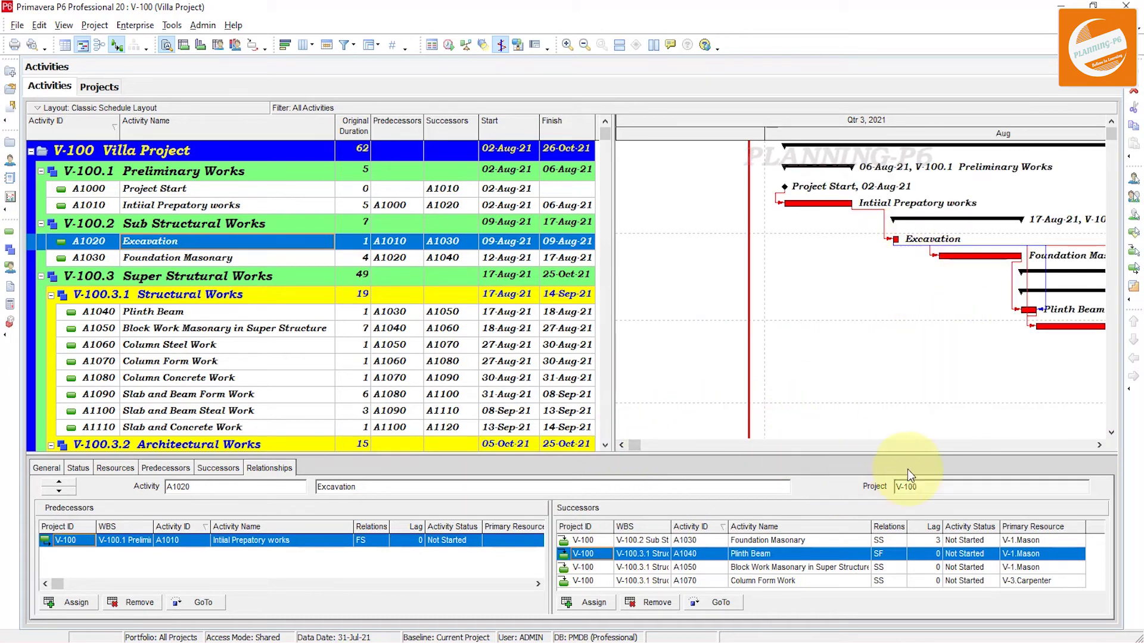
left_click(641, 446)
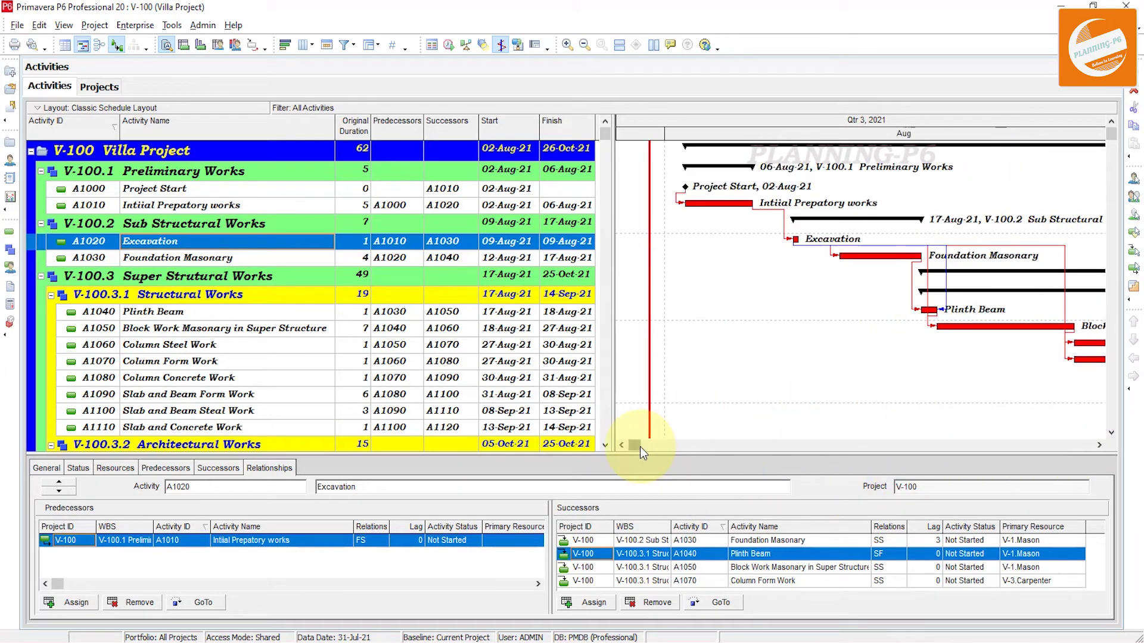
left_click_drag(641, 445, 619, 406)
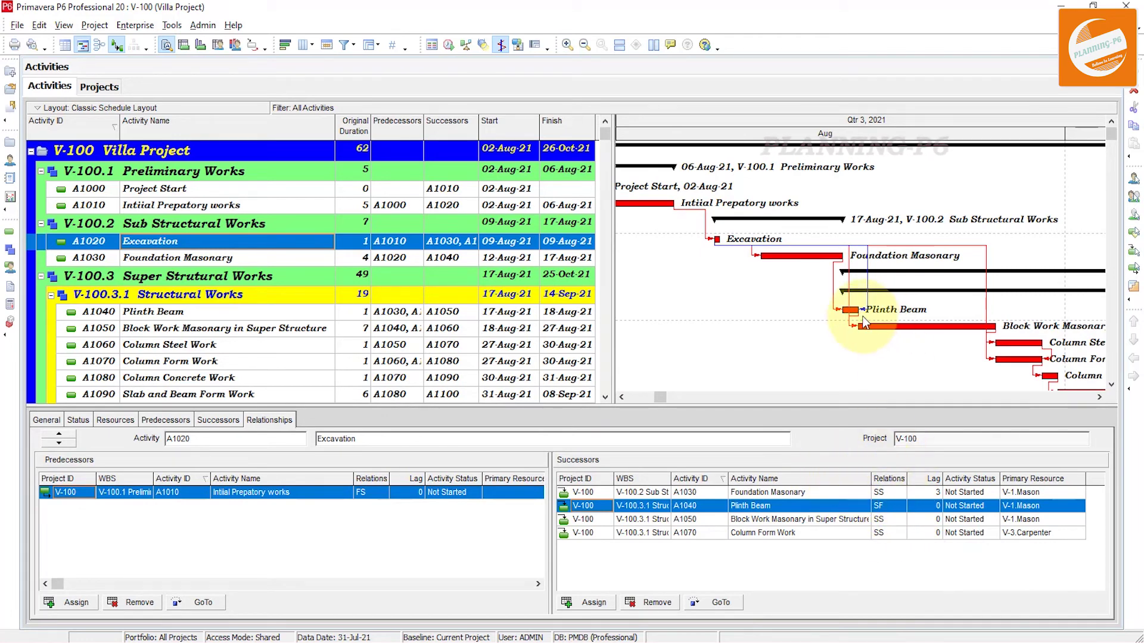
double_click(985, 258)
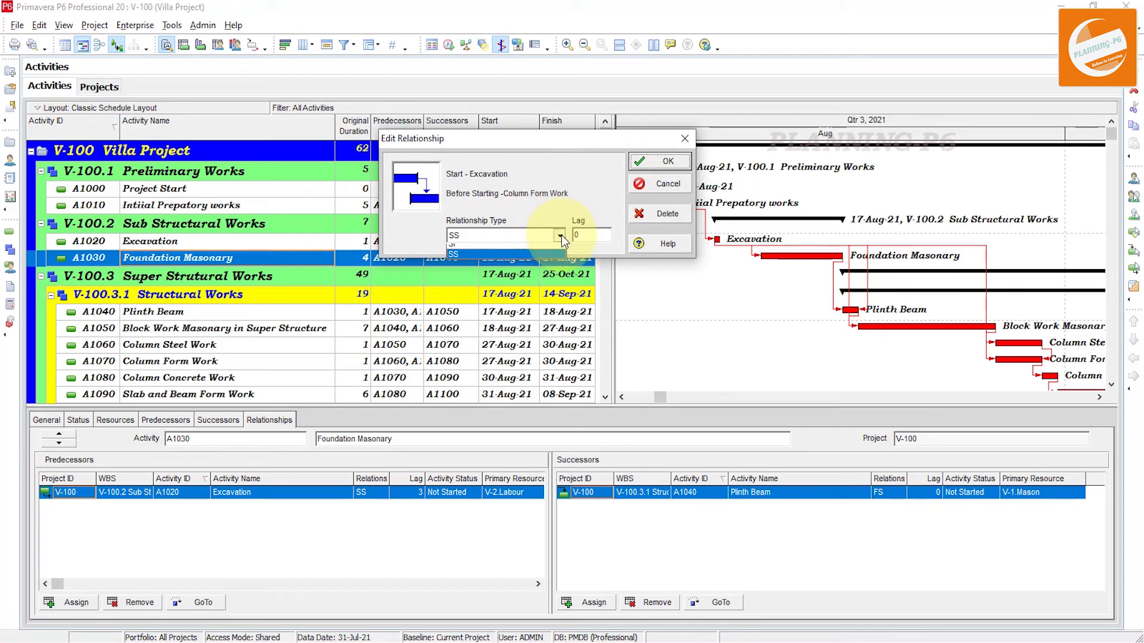
left_click(560, 234)
left_click(471, 272)
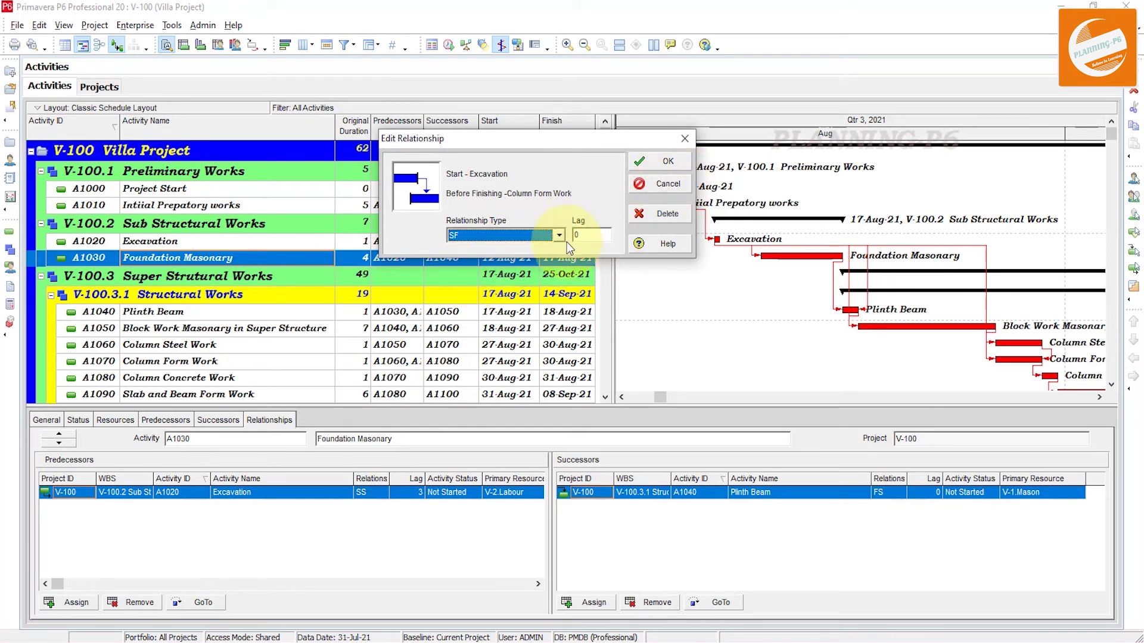
key("Tab")
type("109")
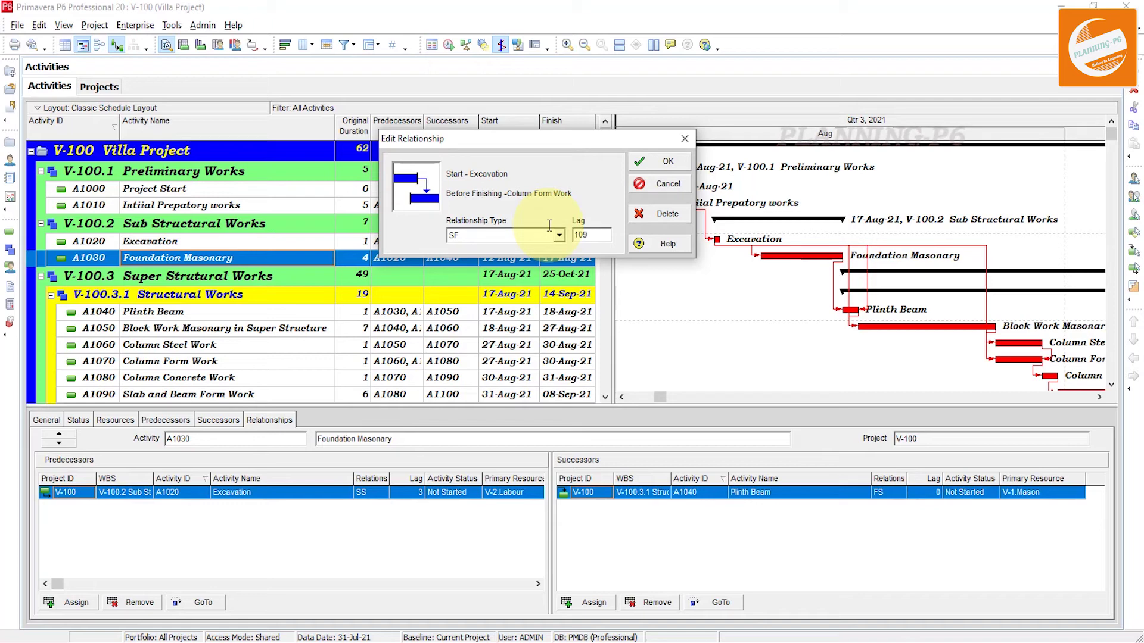
left_click(649, 162)
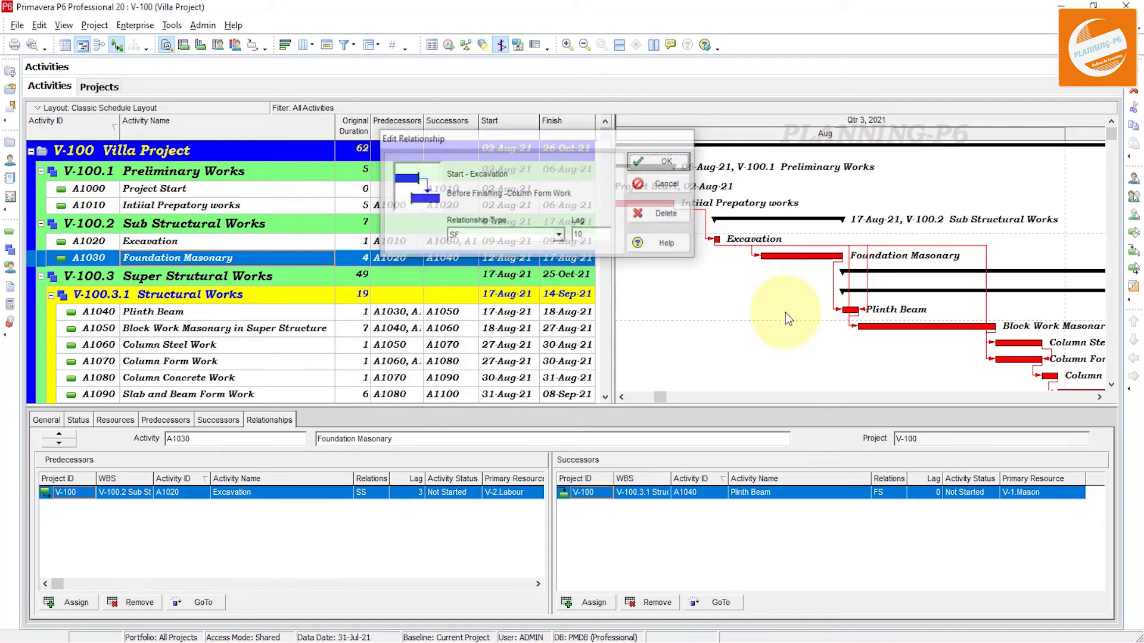
Step: Reschedule all projects using their own data date and show Excavation's relationships
left_click(851, 281)
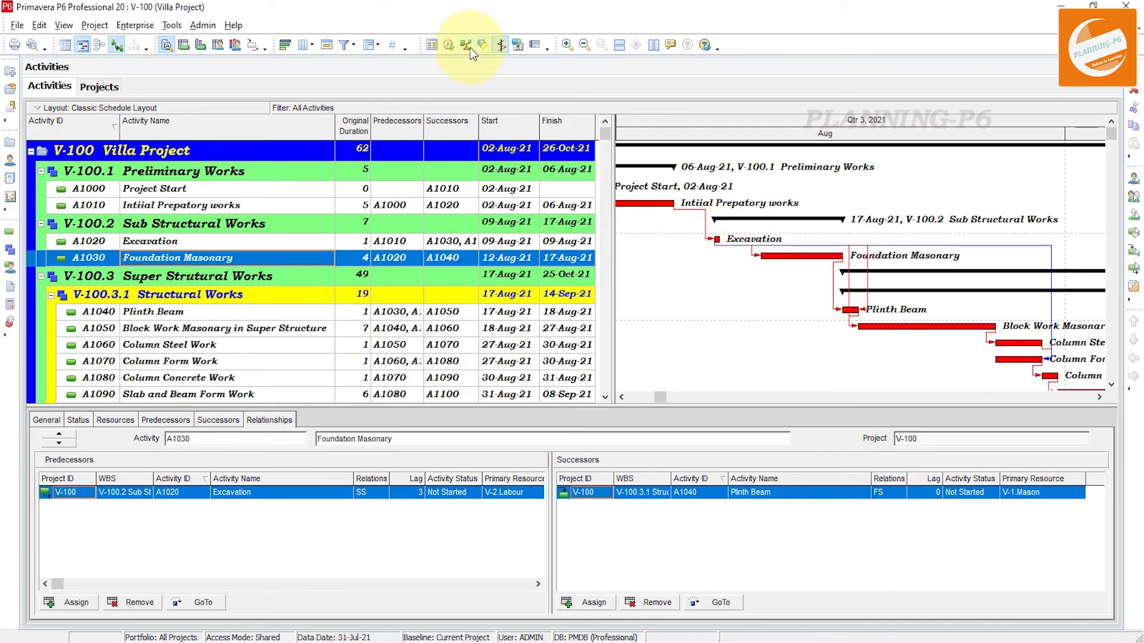
left_click(451, 47)
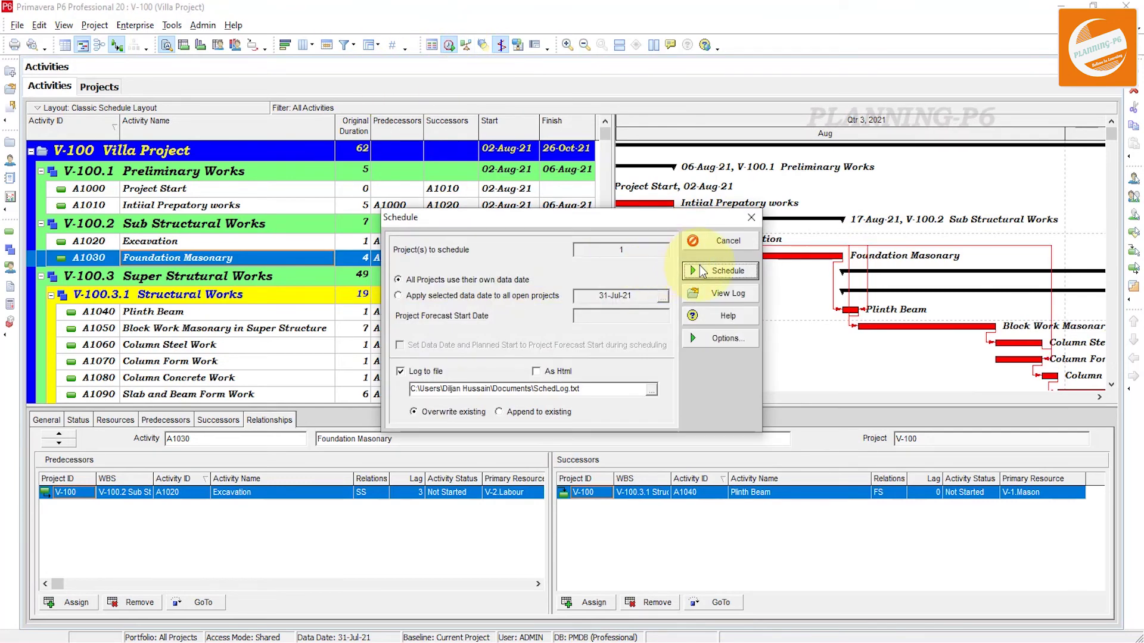
left_click(701, 271)
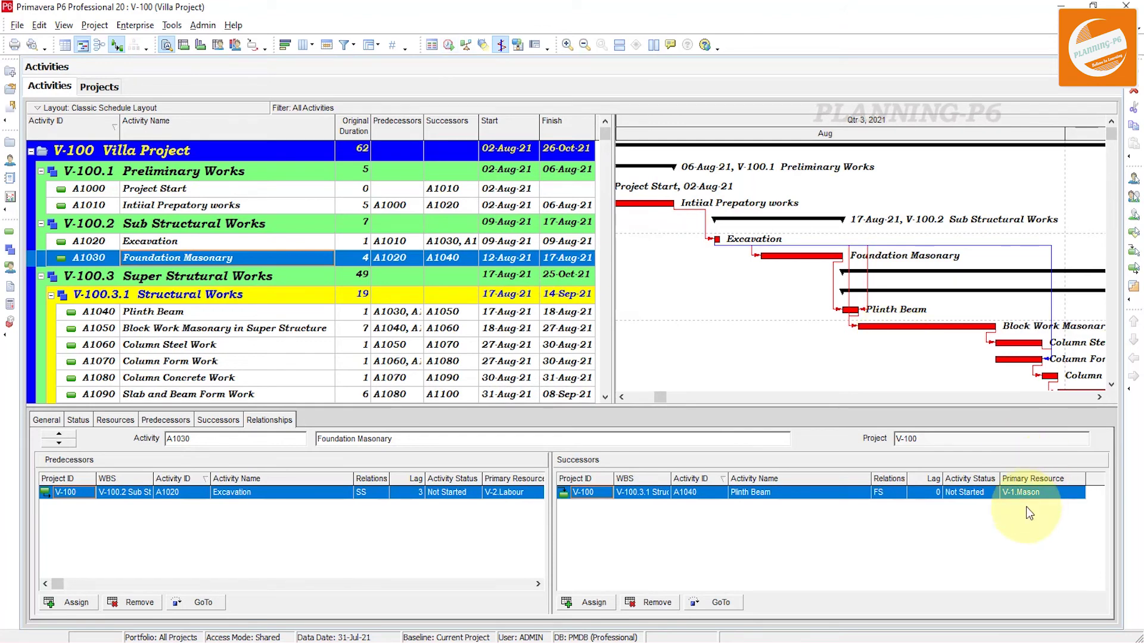
left_click(718, 243)
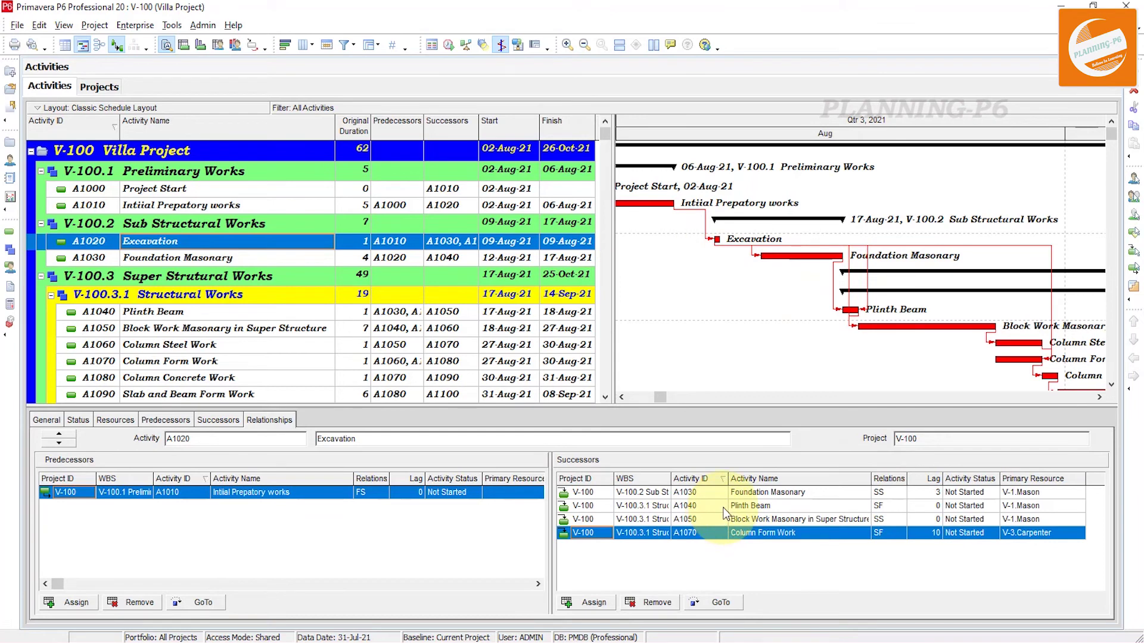
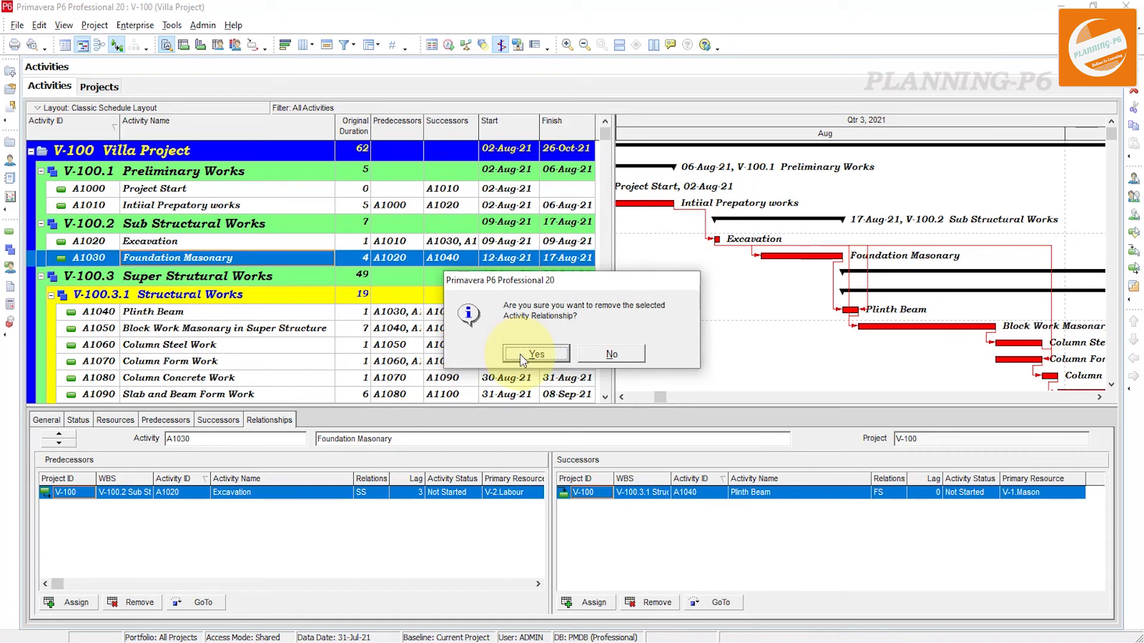
Step: Delete Excavation's relationships to Column Form Work and Block Work Masonary in Super Structure, confirming each removal
left_click(520, 355)
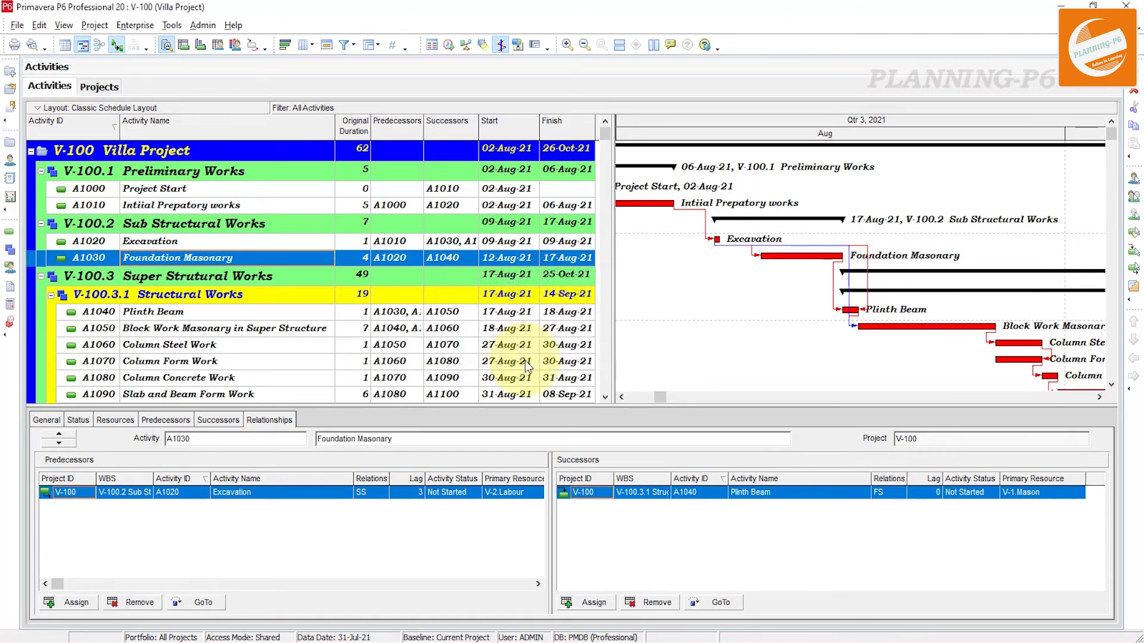
left_click(846, 289)
scroll(846, 286, "down", 1)
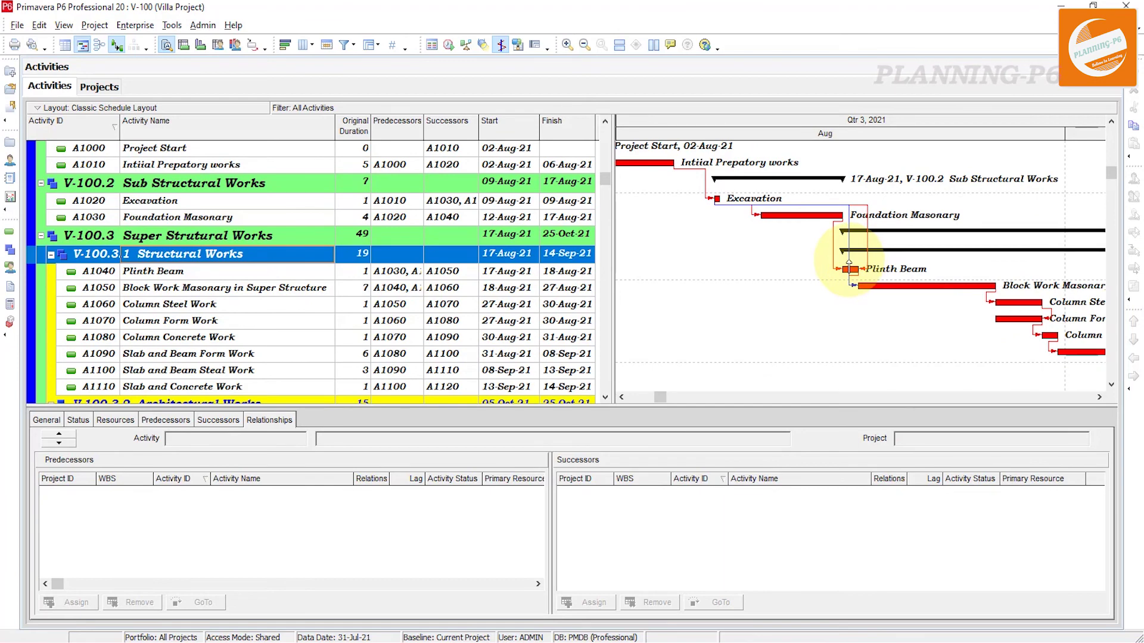
key("Delete")
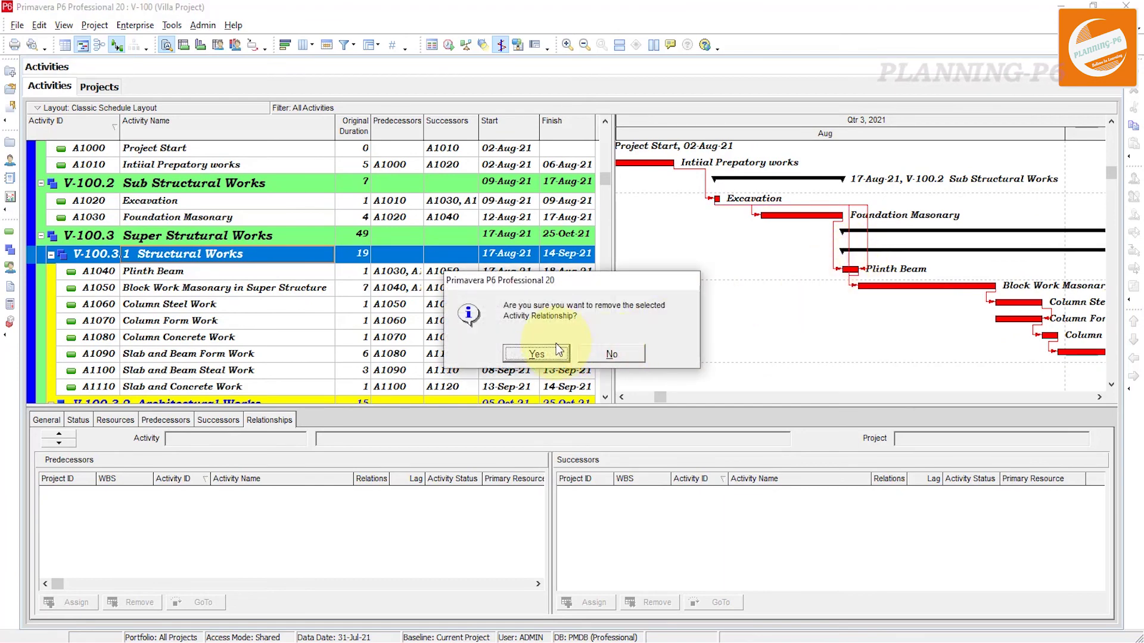
left_click(542, 348)
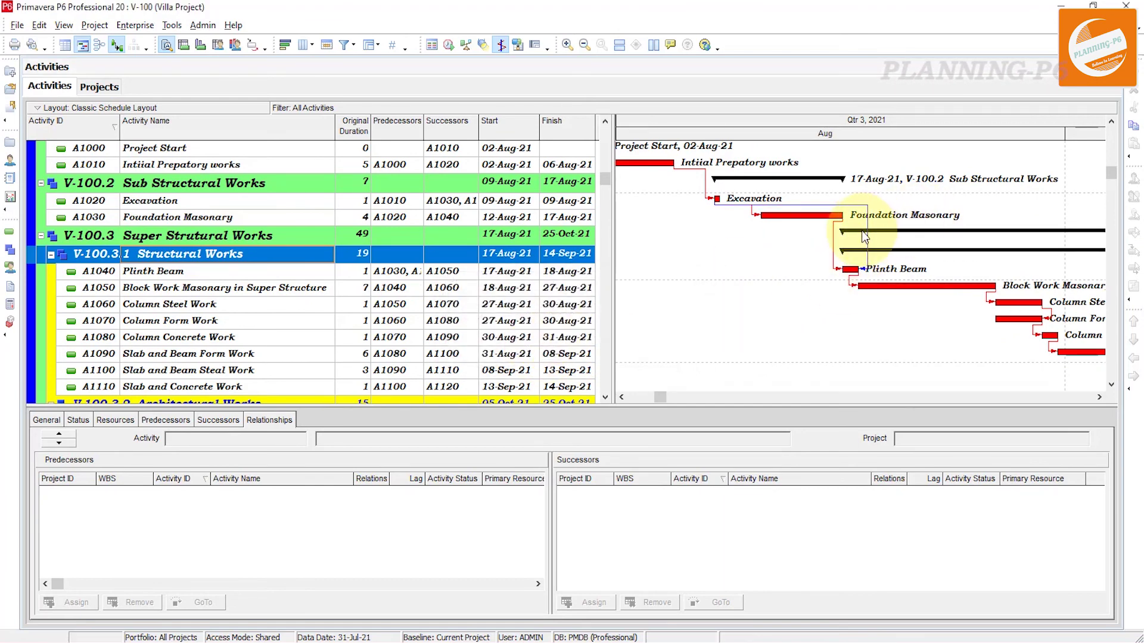
Step: Delete the SF relationship between Excavation and Plinth Beam from its relationship editor
scroll(869, 240, "down", 2)
left_click(801, 229)
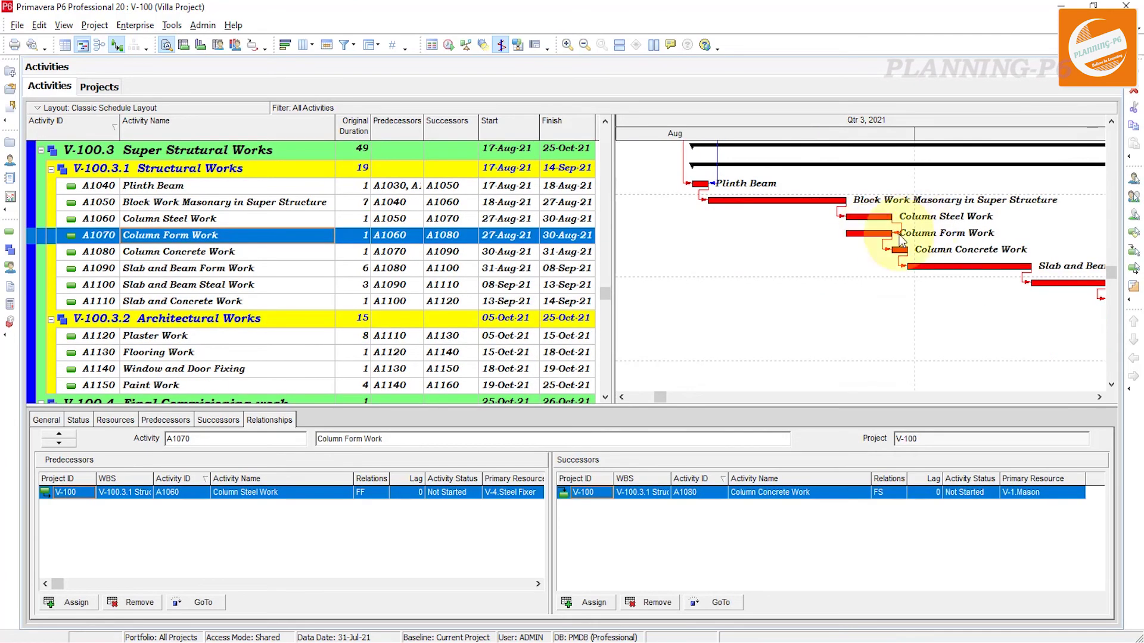
scroll(771, 281, "up", 3)
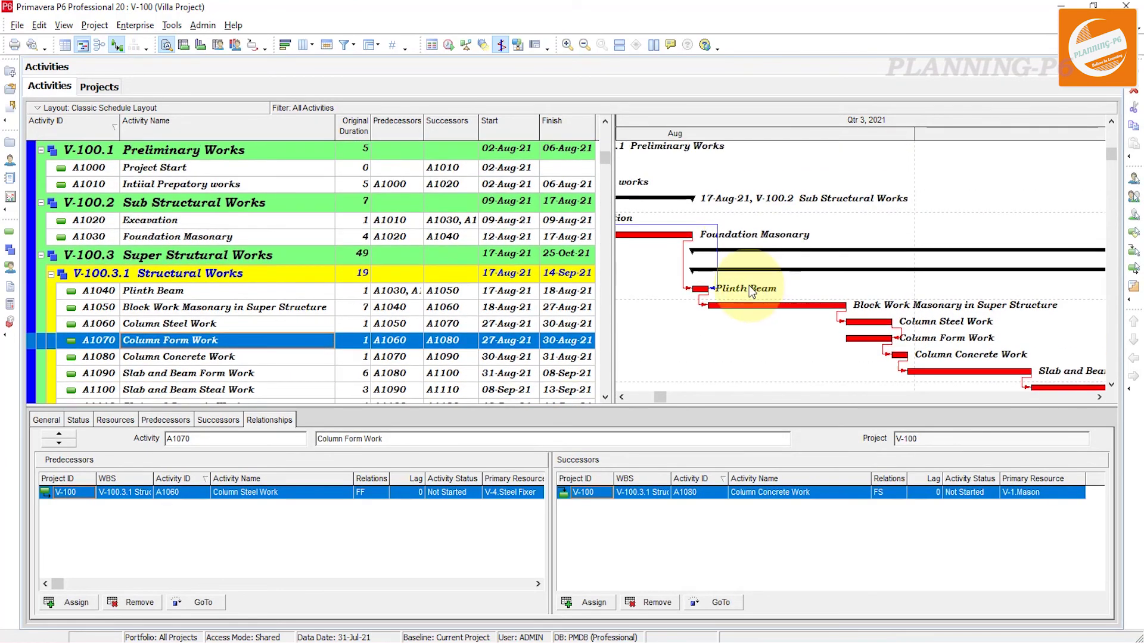
double_click(716, 251)
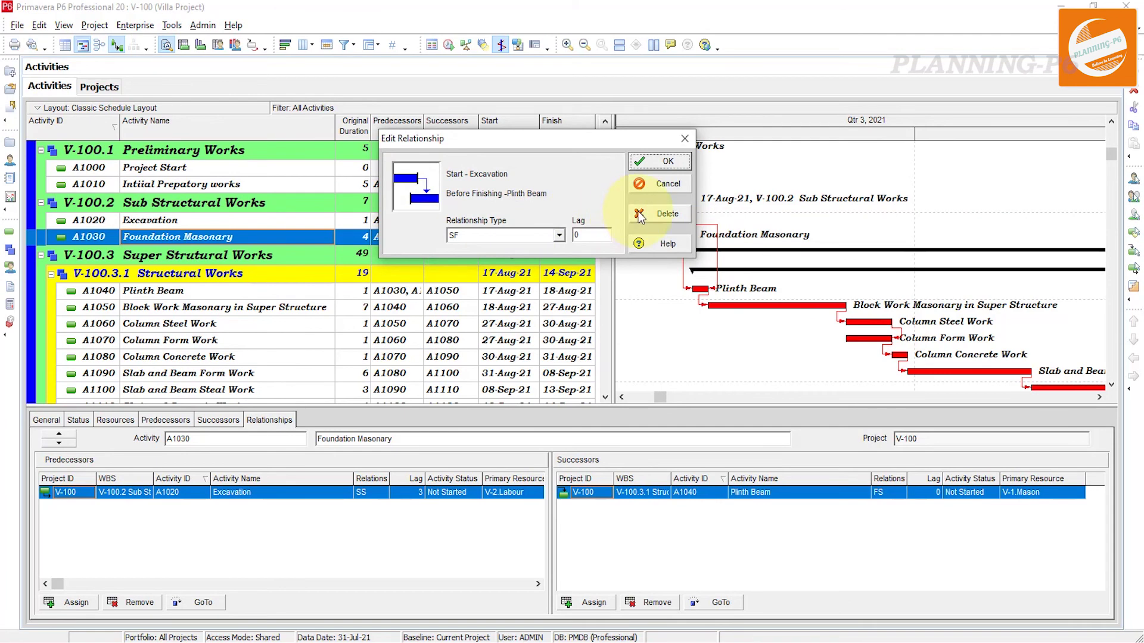
left_click(658, 214)
left_click(527, 355)
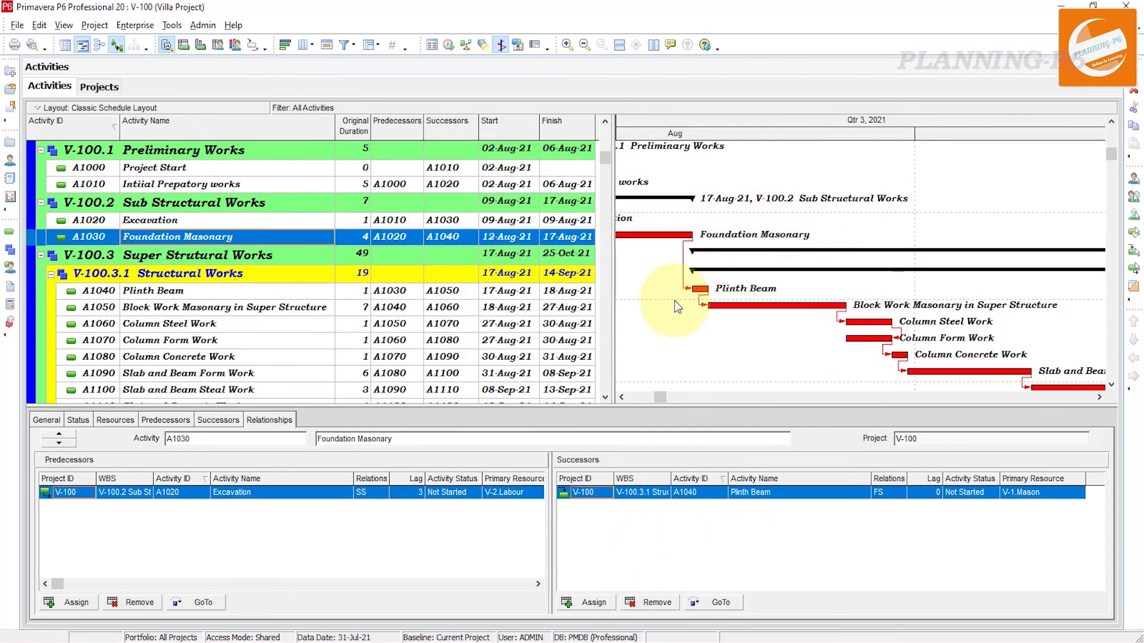
Step: Draw an SF relationship from Plinth Beam's start to Column Steel Work's finish, and remove it from Plinth Beam's successors
left_click(694, 292)
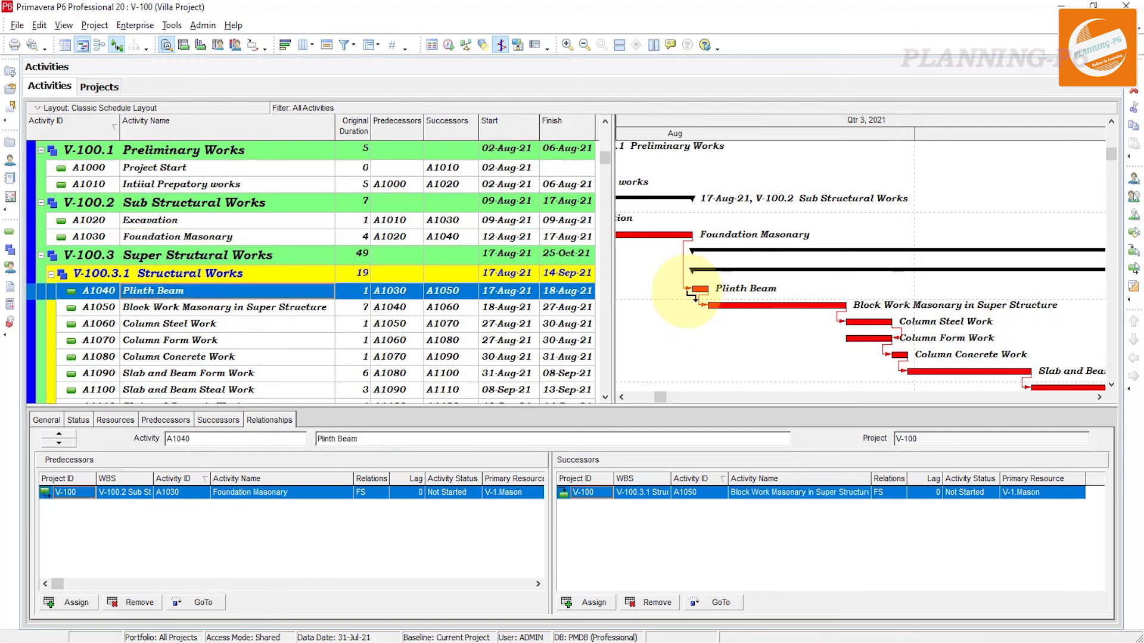
mouse_move(705, 307)
left_click_drag(707, 308, 904, 327)
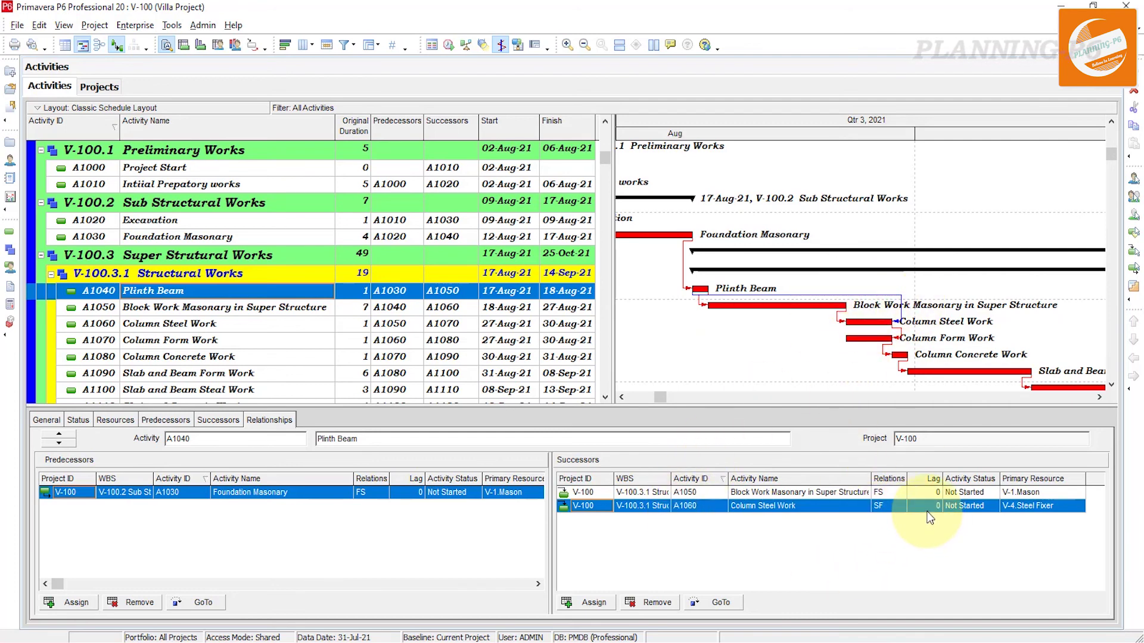
left_click(660, 604)
left_click(527, 355)
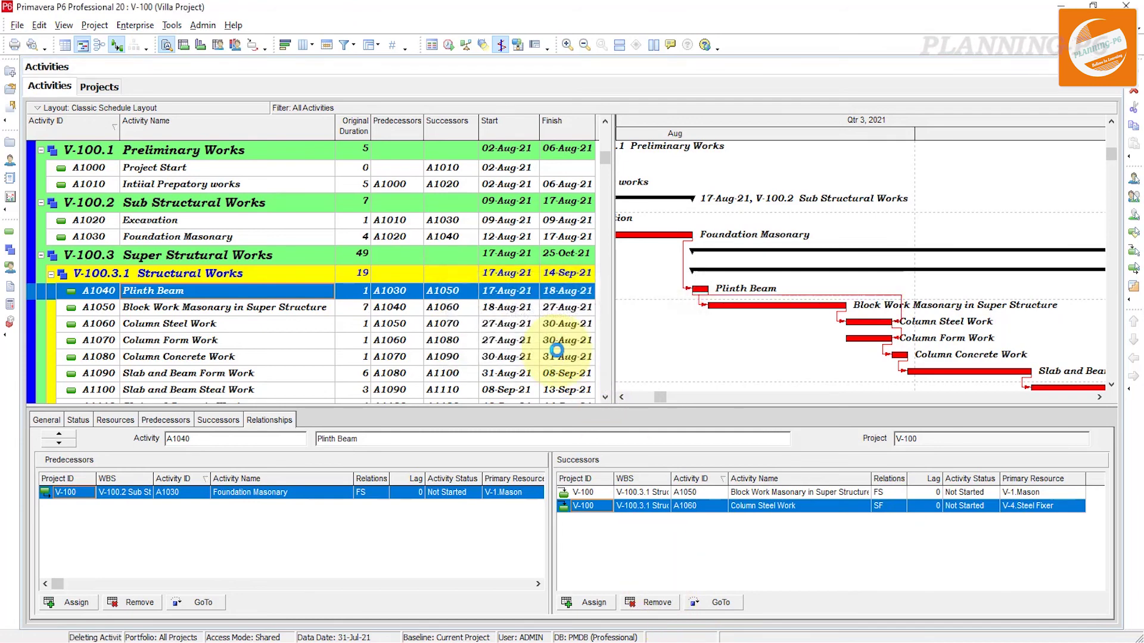